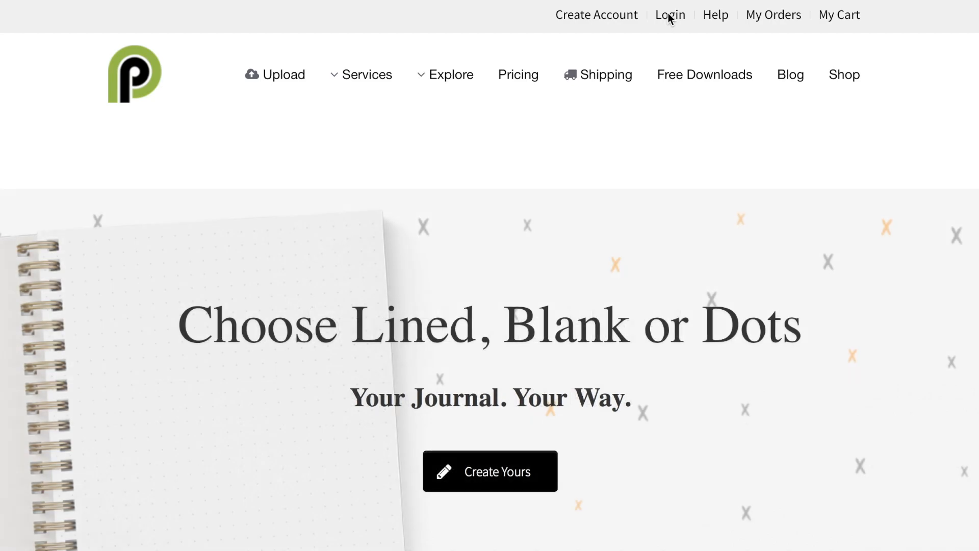
- Log in to the store account and open the Custom Journal product from the Gifts category
click(669, 16)
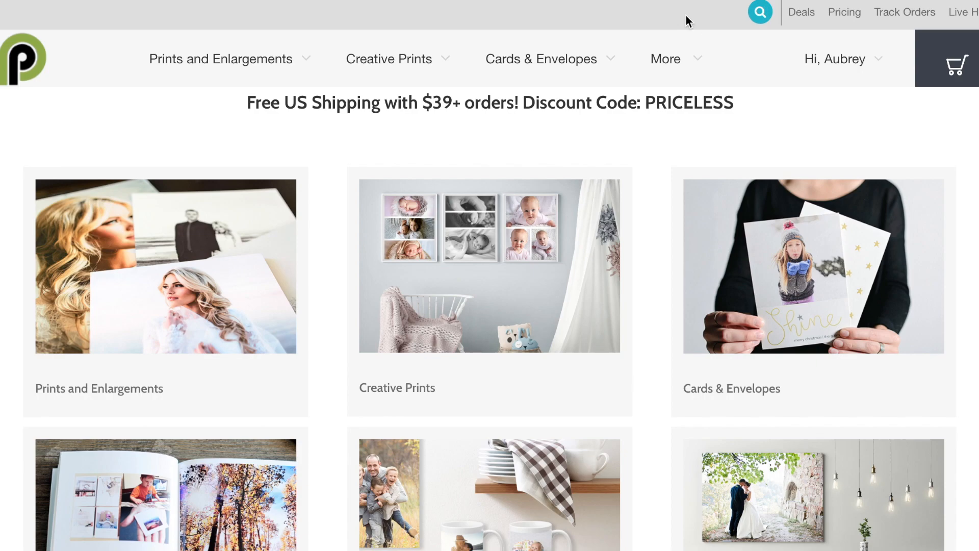
click(684, 58)
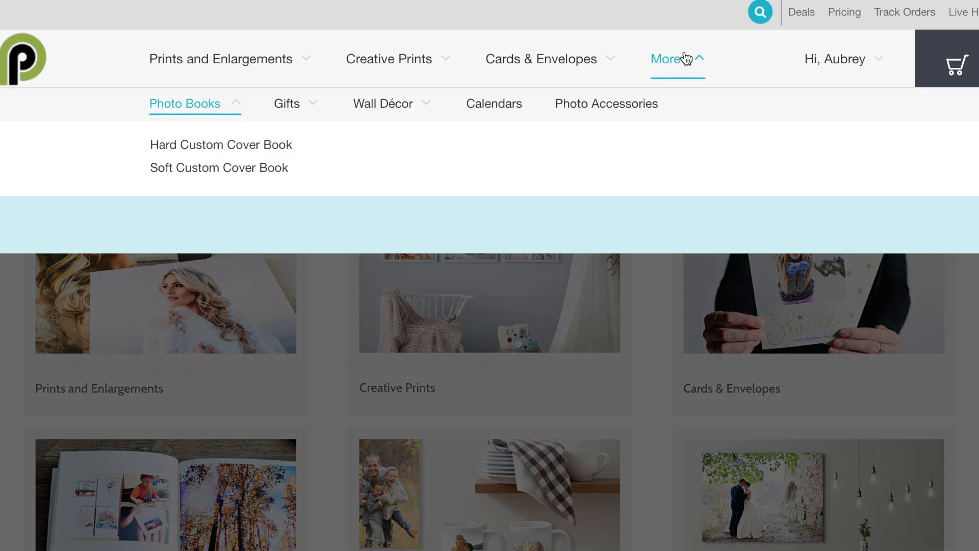
mouse_move(307, 112)
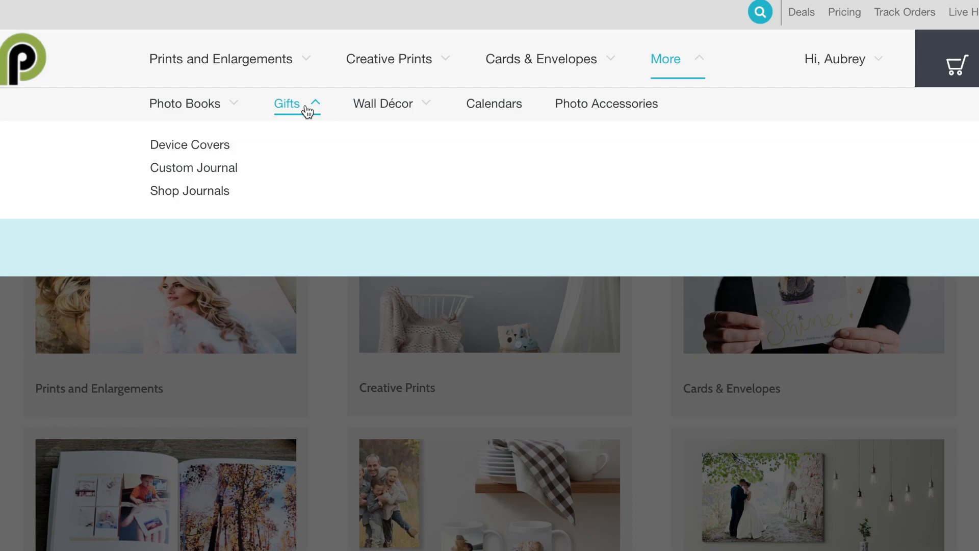
click(215, 169)
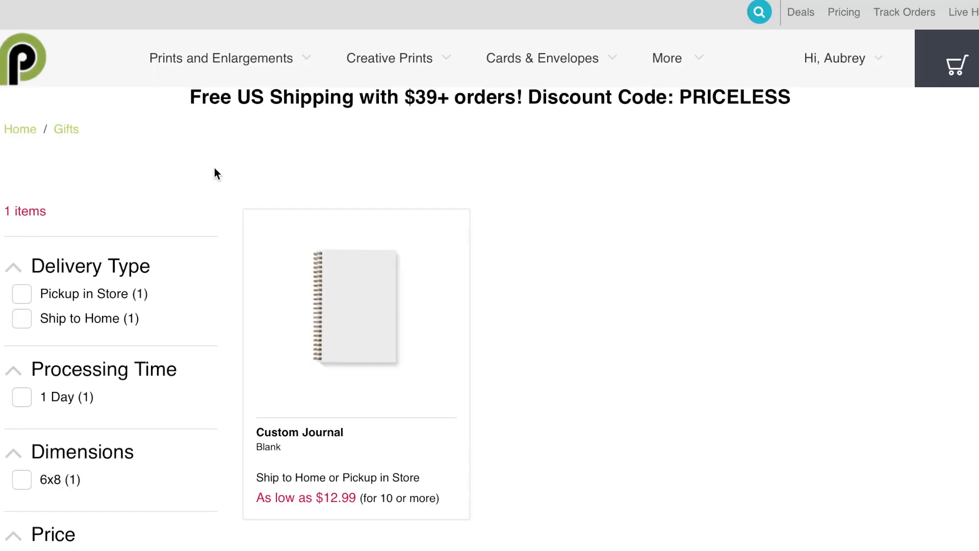
click(343, 301)
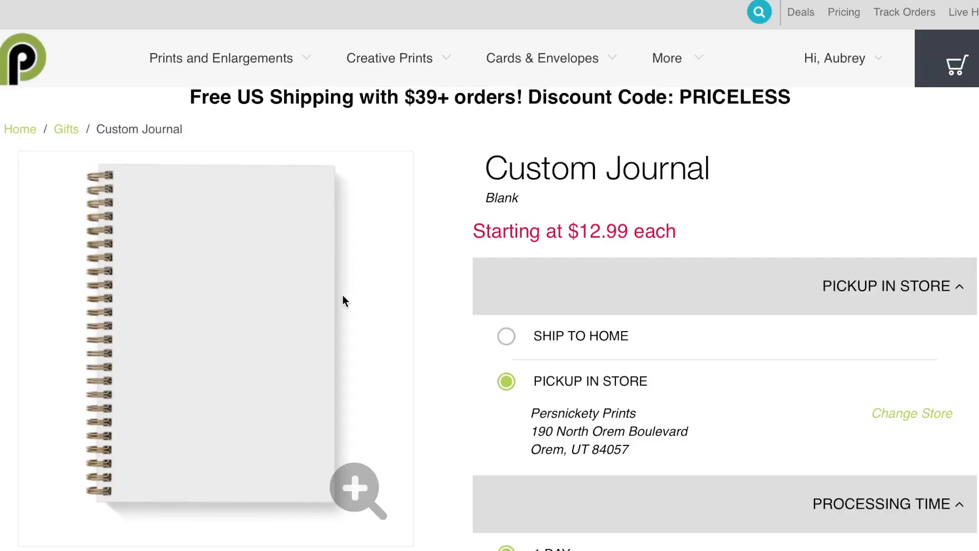
- Choose Lines as the journal's insert paper and start designing the cover
scroll(345, 301, down, 3)
scroll(422, 274, down, 2)
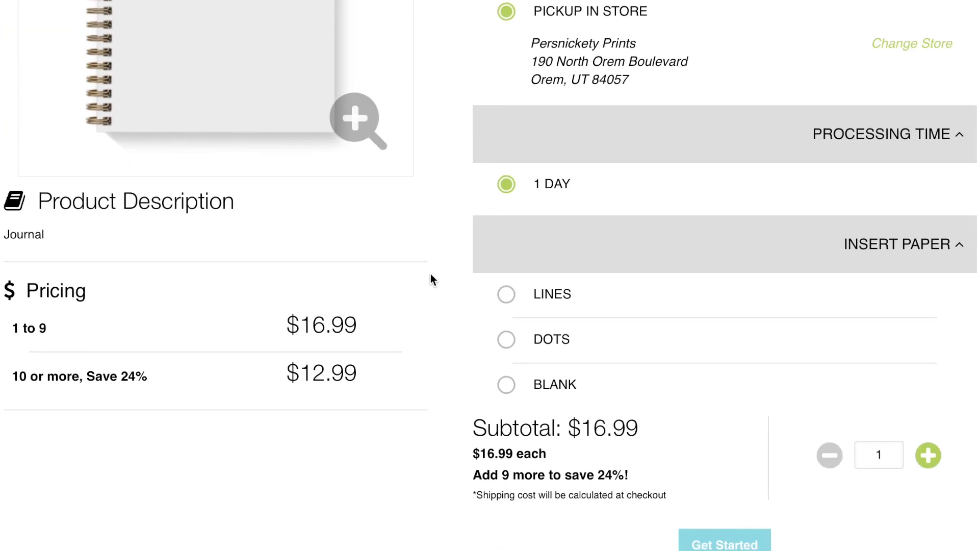
click(507, 296)
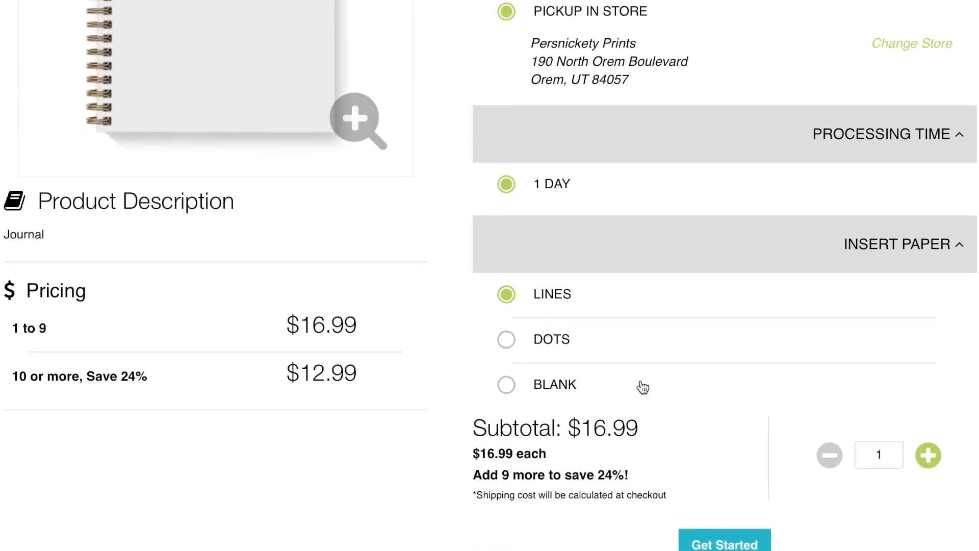
click(719, 538)
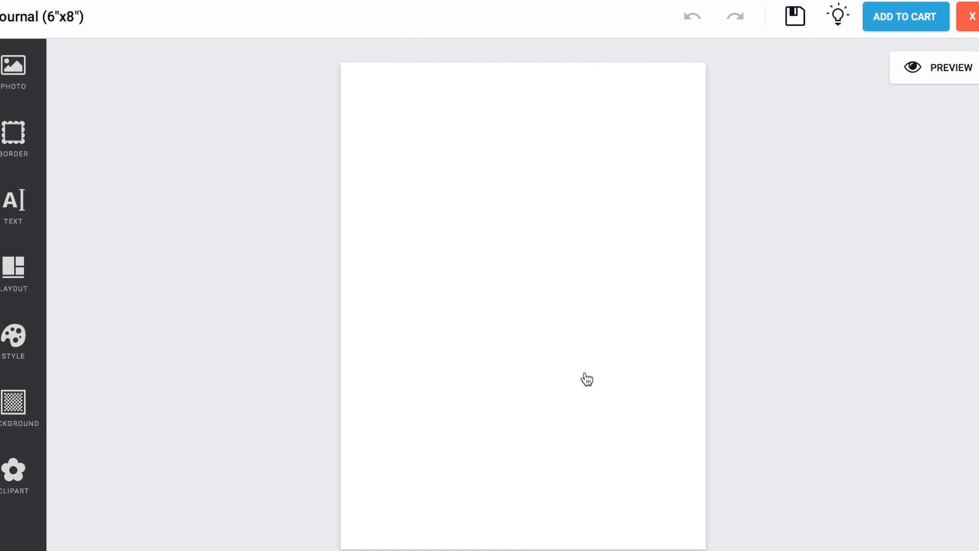
- Add the palm-tree beach photo from the uploaded 06/13/2018 album and enlarge it to fill the whole cover
click(15, 74)
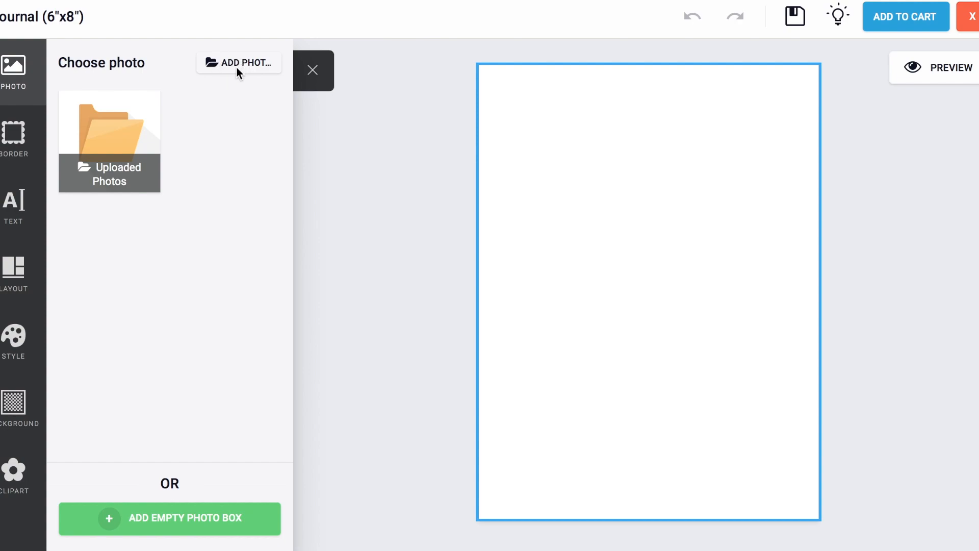
click(136, 151)
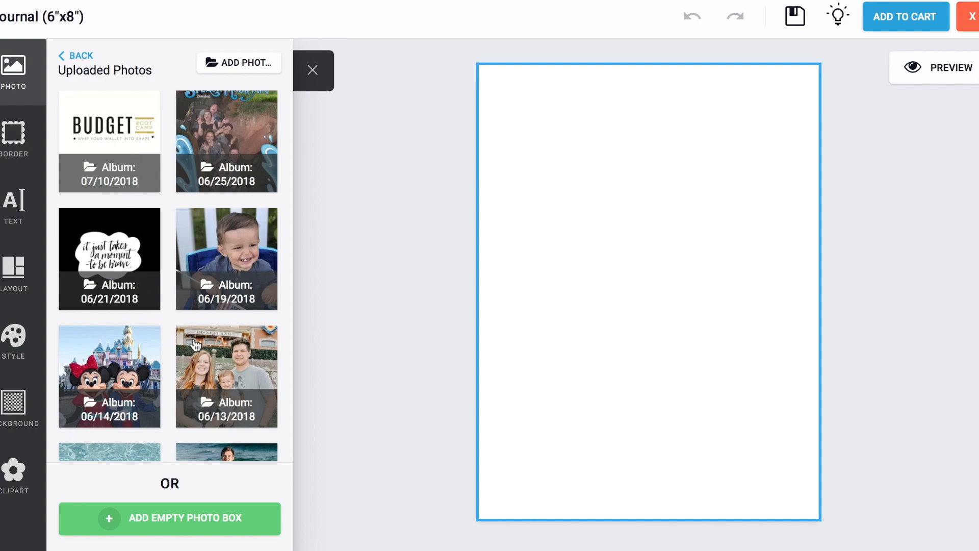
click(206, 372)
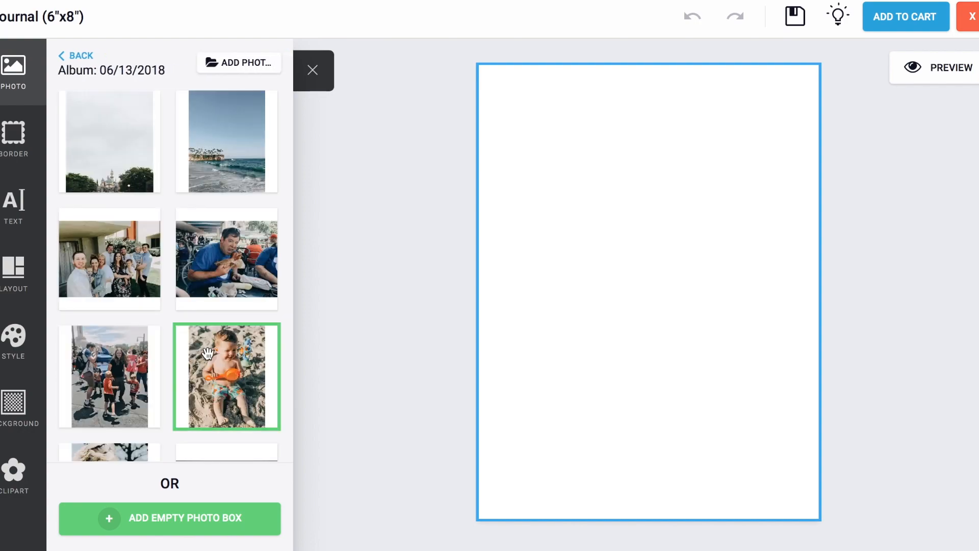
drag(194, 149, 579, 236)
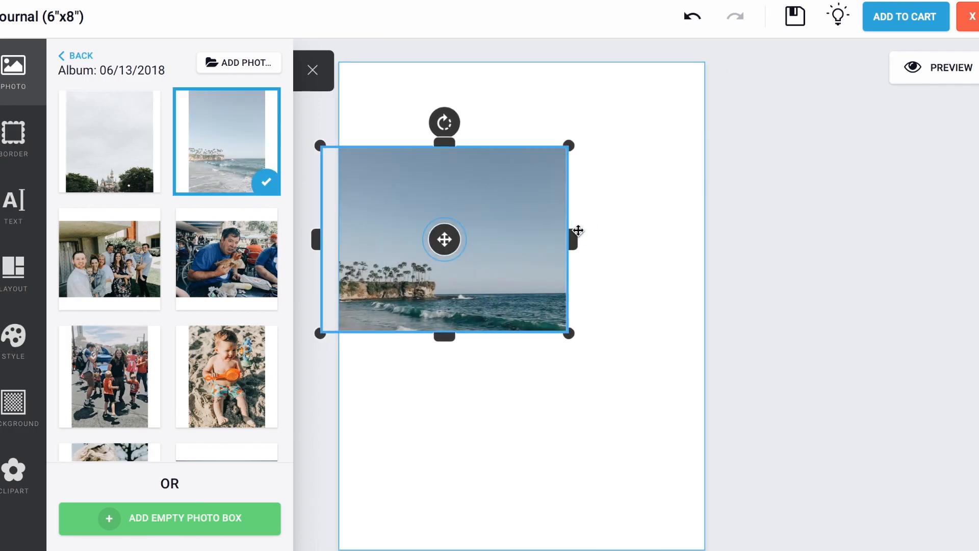
click(572, 414)
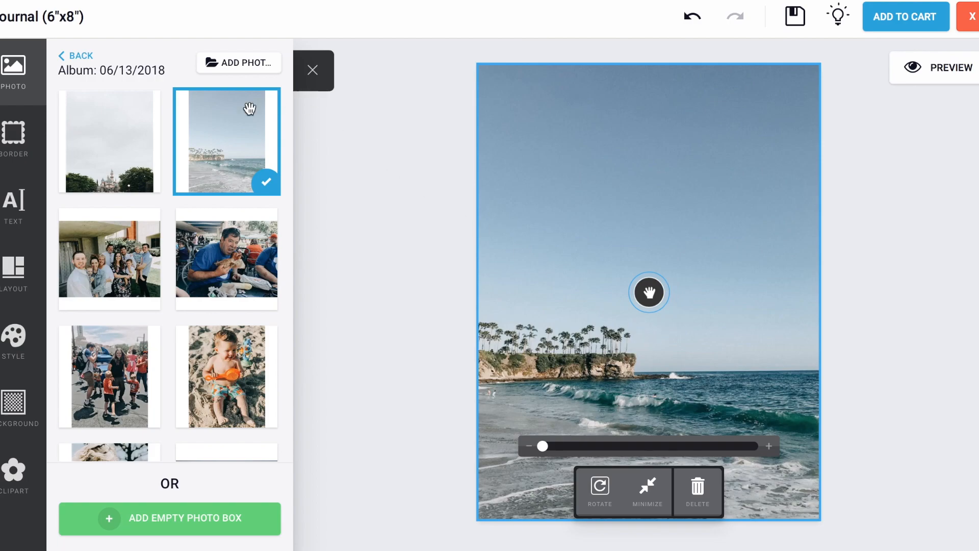
- Add a text box to the cover reading "Travel Journal"
click(21, 219)
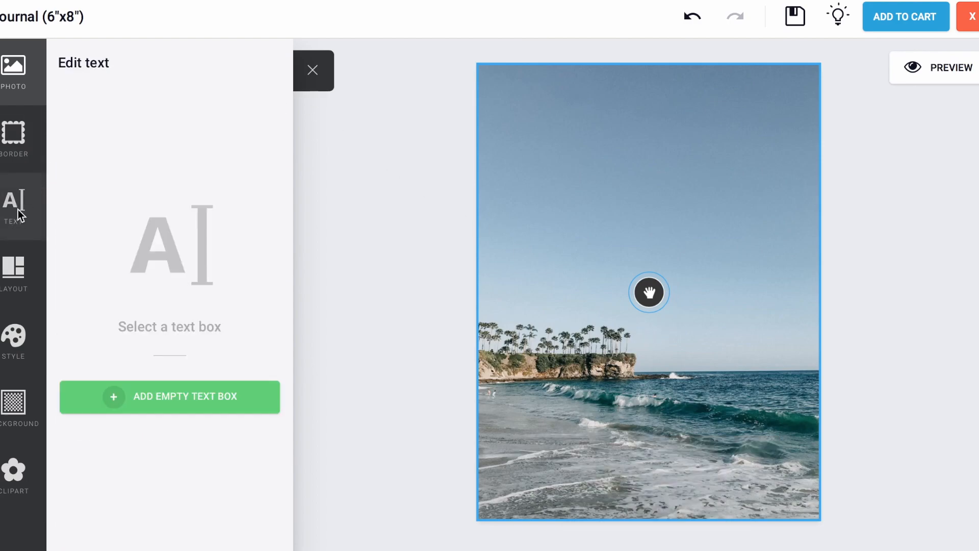
click(125, 417)
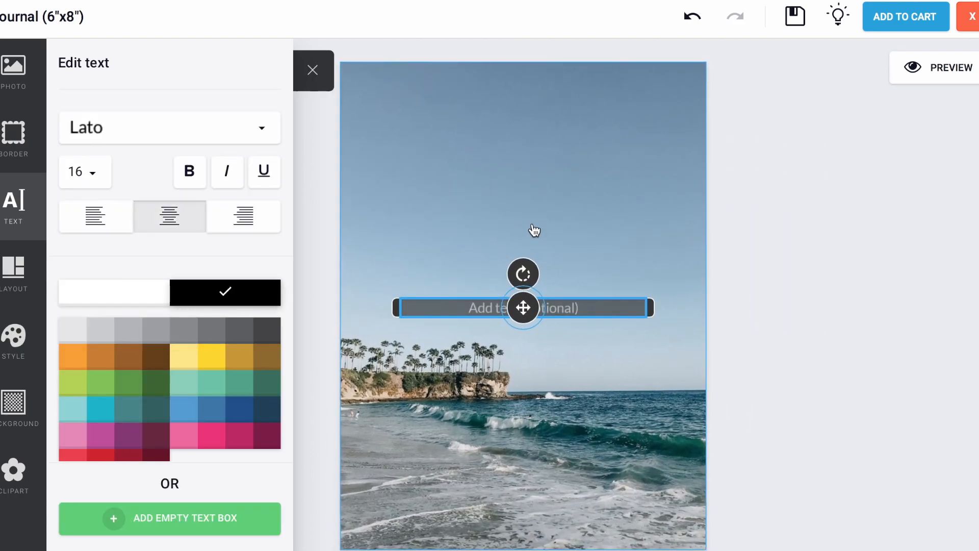
click(476, 299)
click(586, 290)
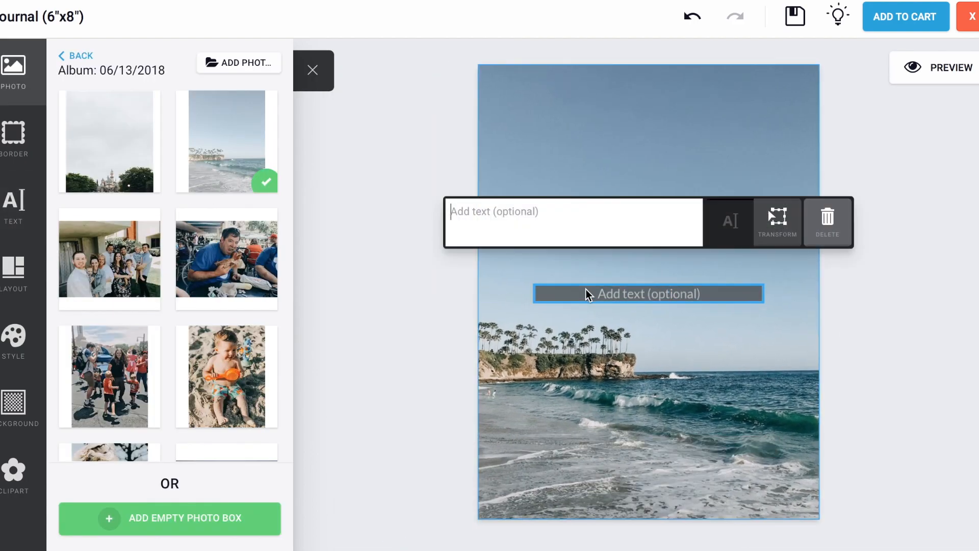
text(Travel)
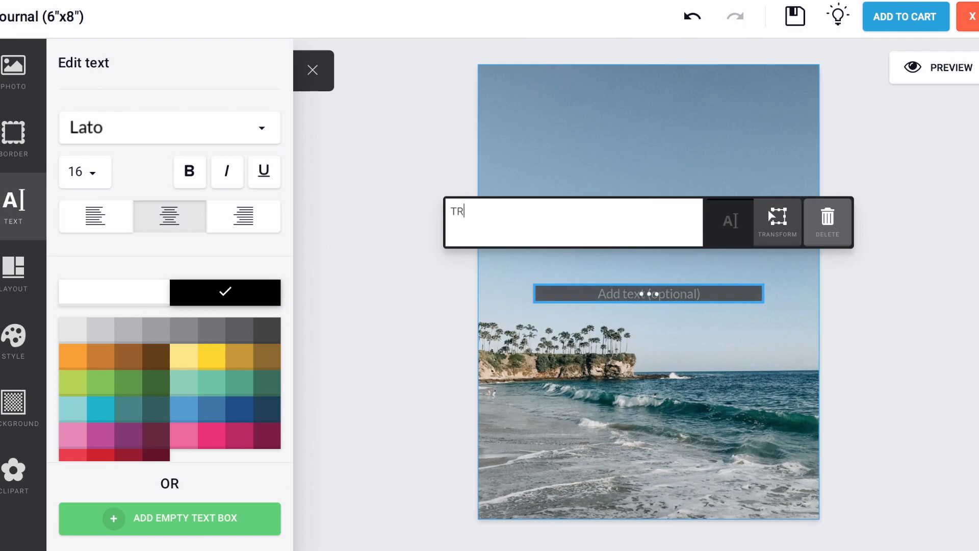
text( Journal)
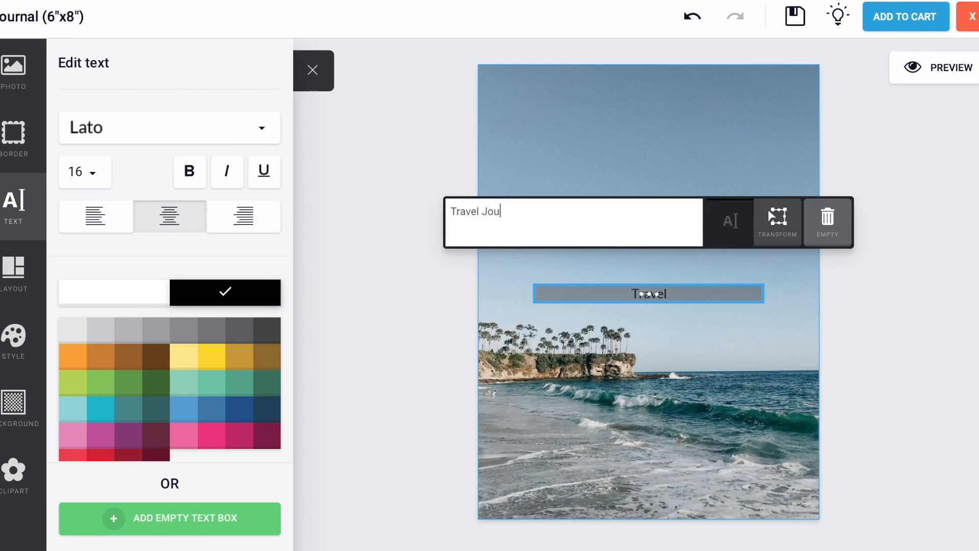
- Format the cover text in the Kameron font, size 20, in white
click(136, 133)
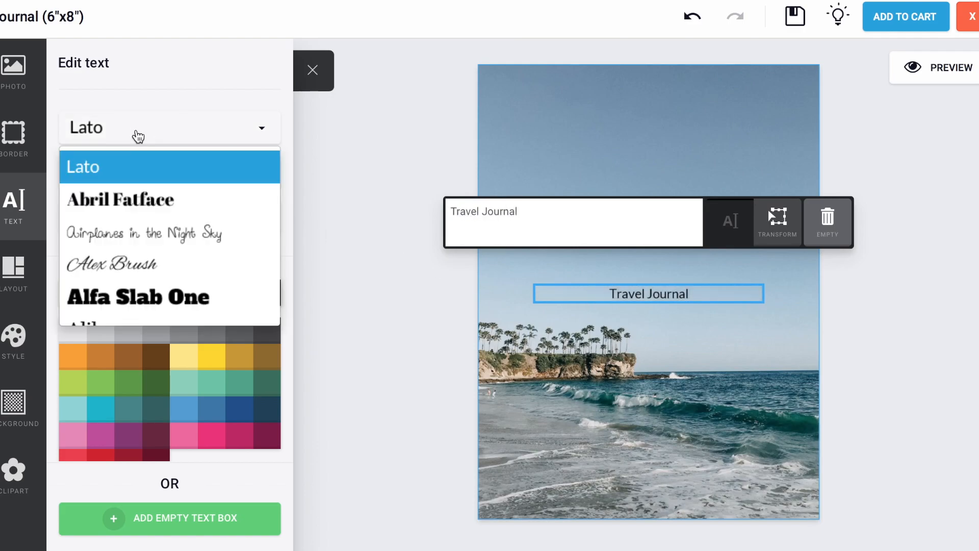
scroll(142, 278, down, 5)
scroll(138, 278, down, 5)
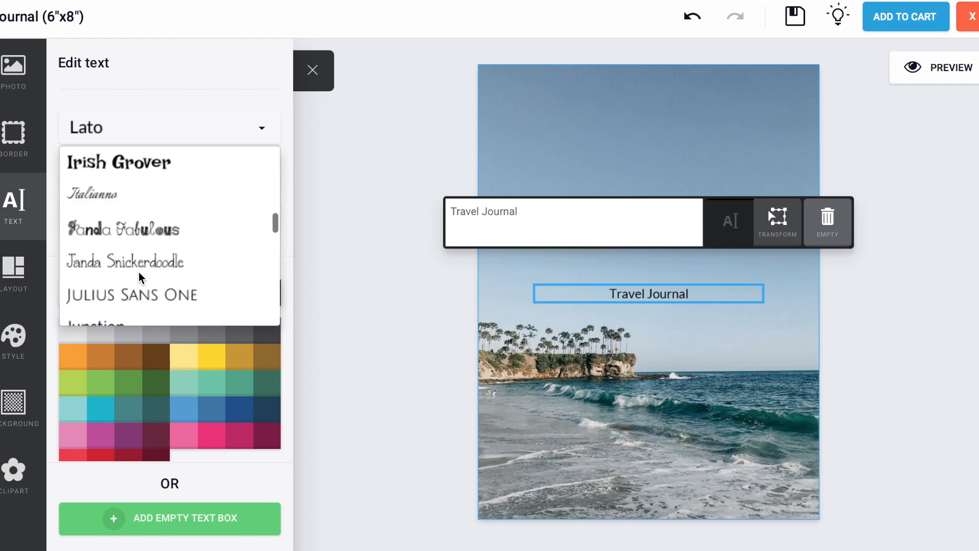
click(131, 308)
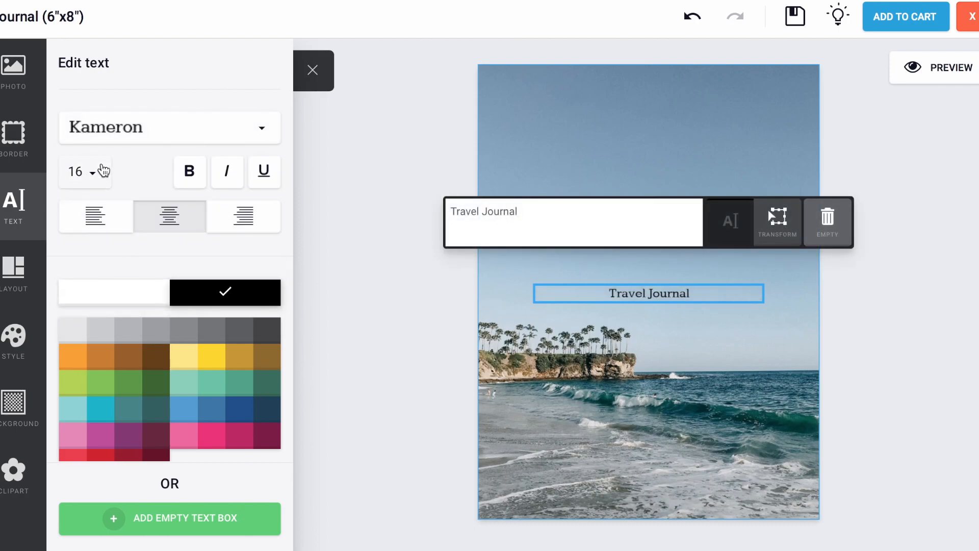
click(97, 170)
click(85, 220)
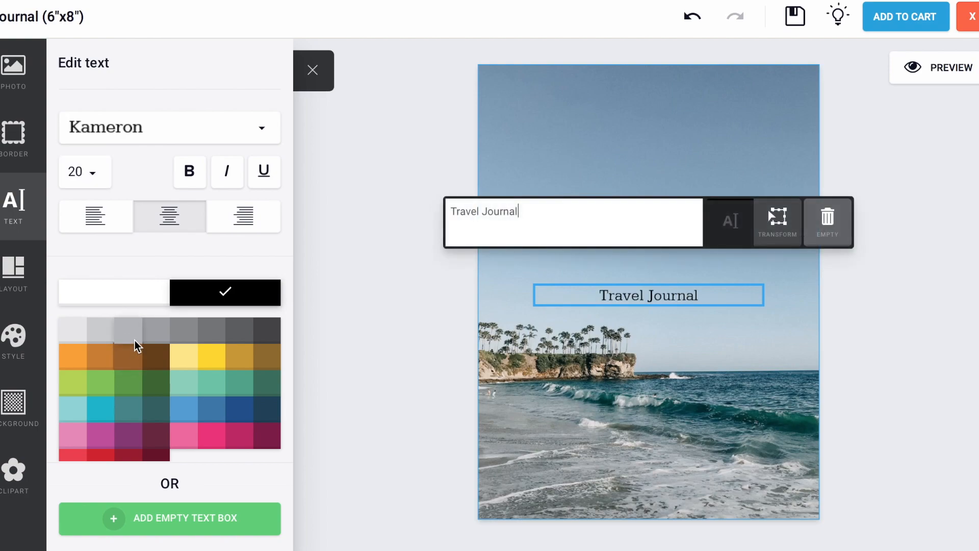
click(82, 297)
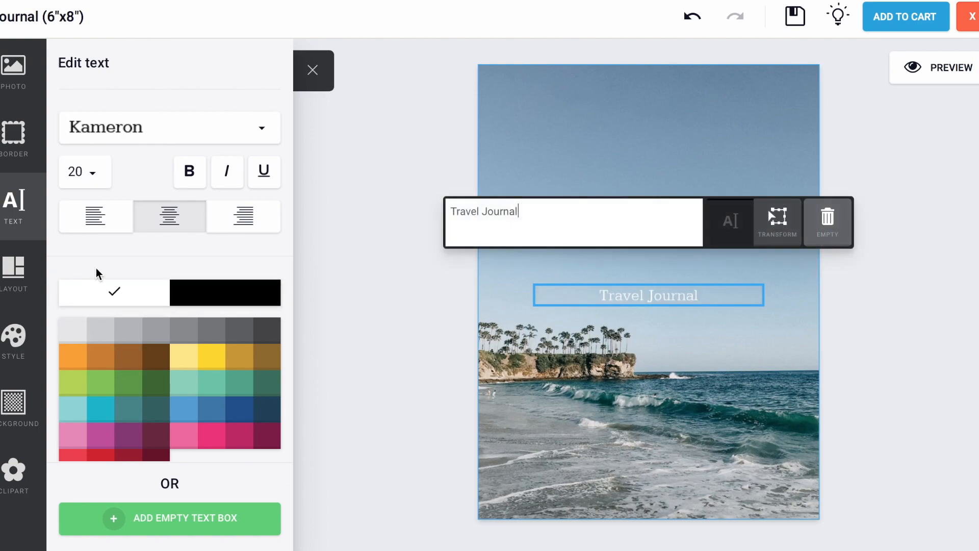
- Move the "Travel Journal" text box up into the sky near the cover's upper edge, keeping it horizontally centred
click(780, 218)
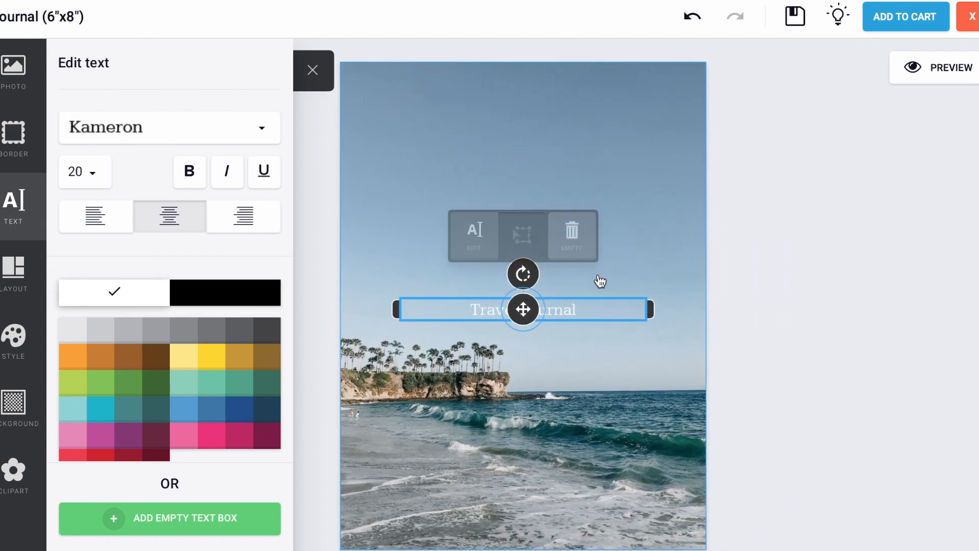
drag(523, 308, 515, 118)
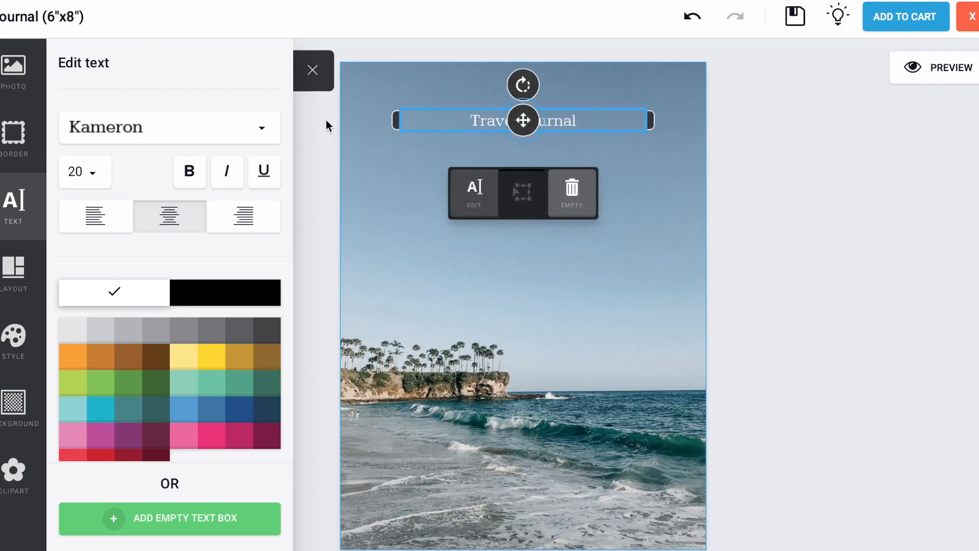
- Browse the clipart categories available for decorating the cover
click(18, 480)
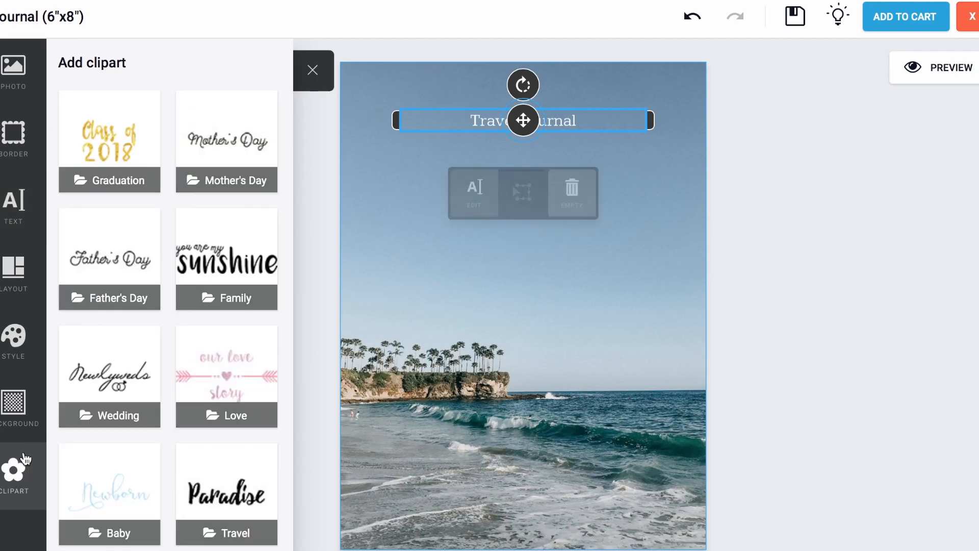
scroll(95, 290, down, 5)
scroll(95, 290, up, 5)
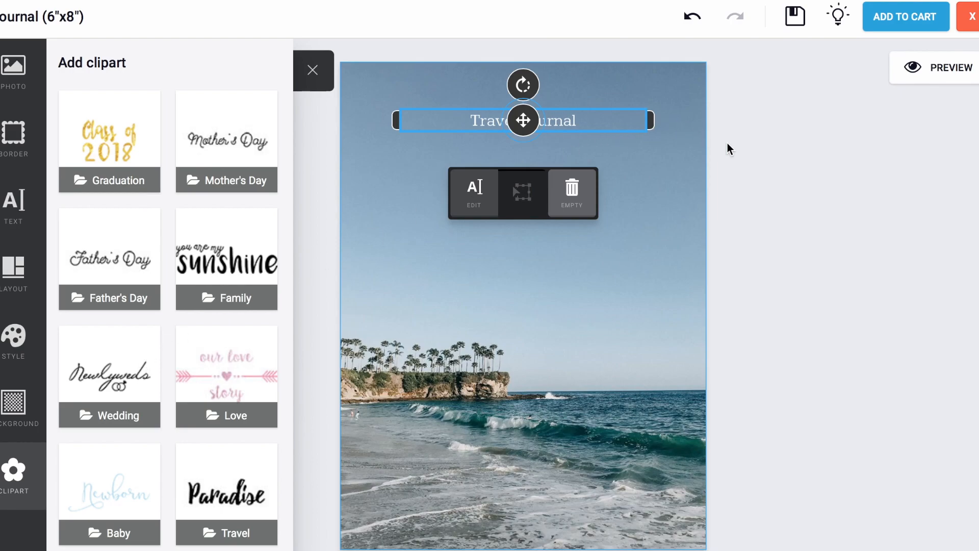
click(735, 153)
- Preview the finished journal and add it to the cart, confirming the project review
click(950, 66)
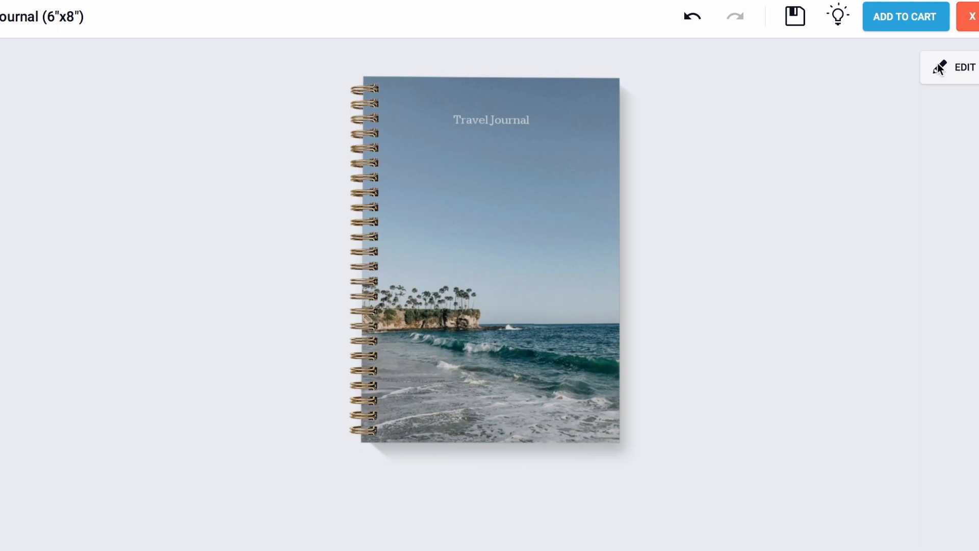
click(898, 20)
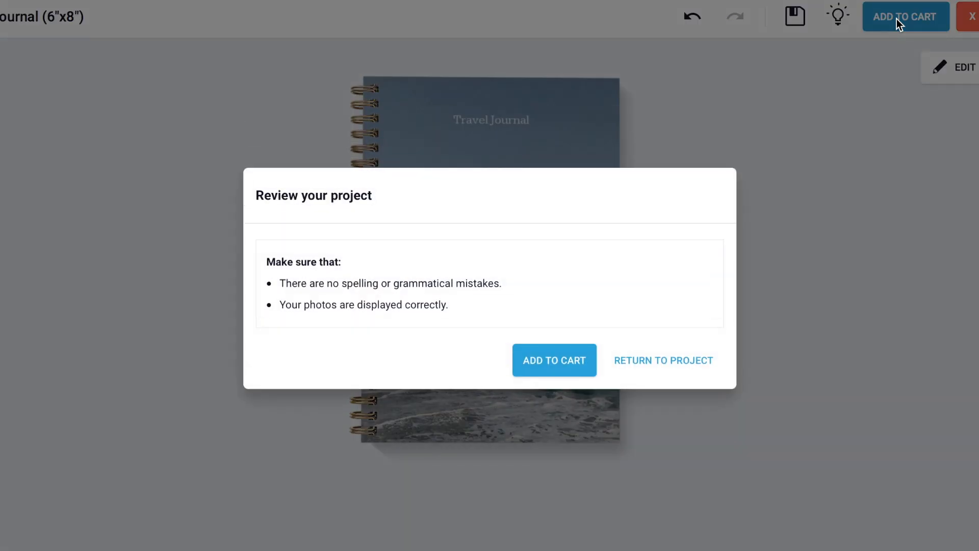
click(550, 358)
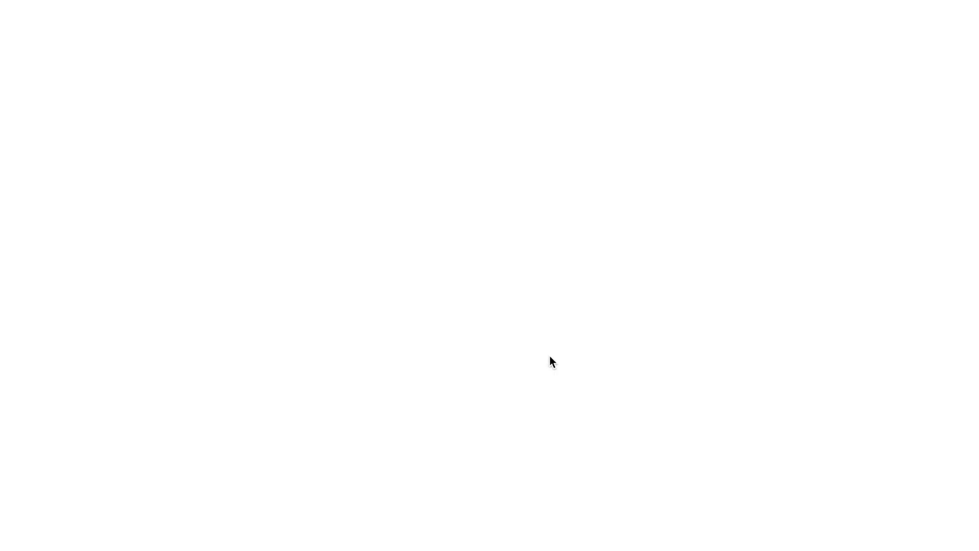
- Open the Custom Journal product again from the Gifts category and choose Dots as the insert paper
mouse_move(659, 60)
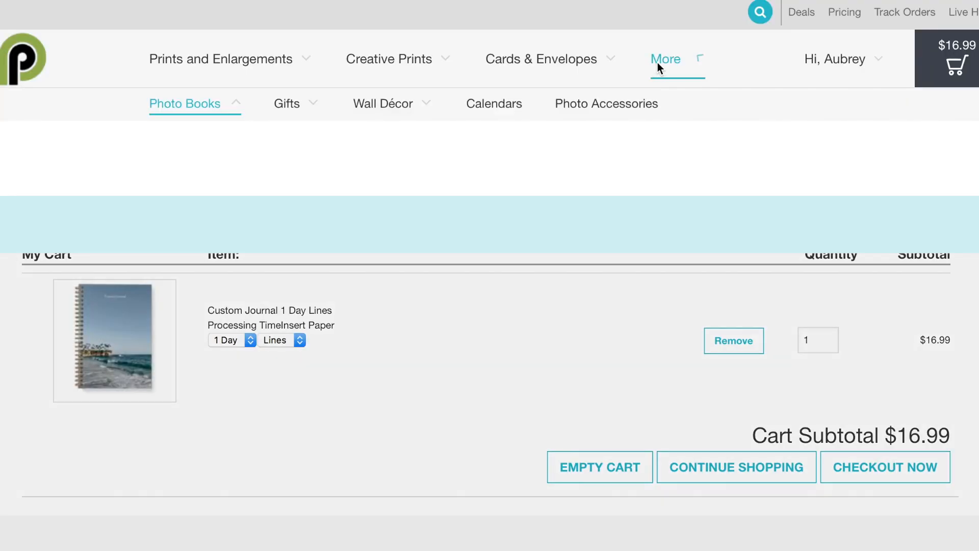
mouse_move(308, 102)
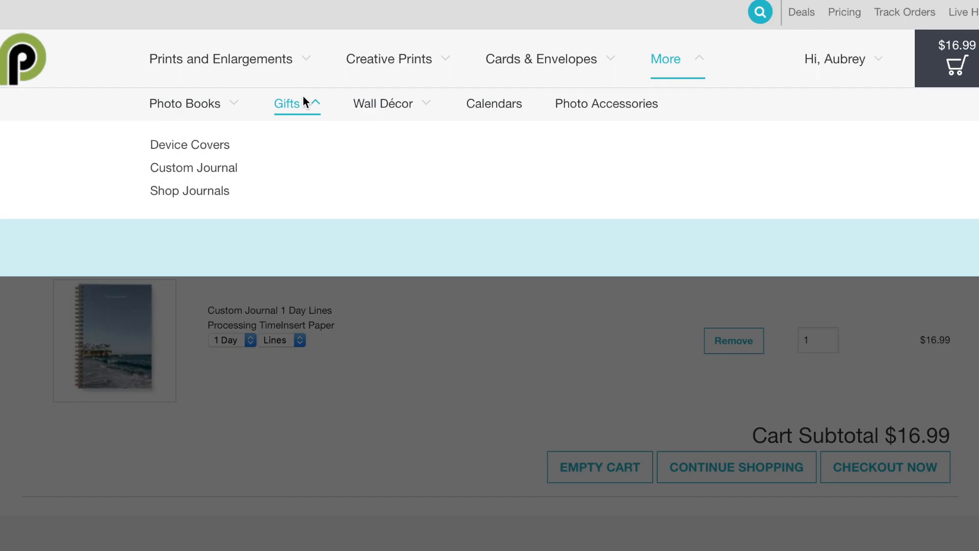
click(217, 163)
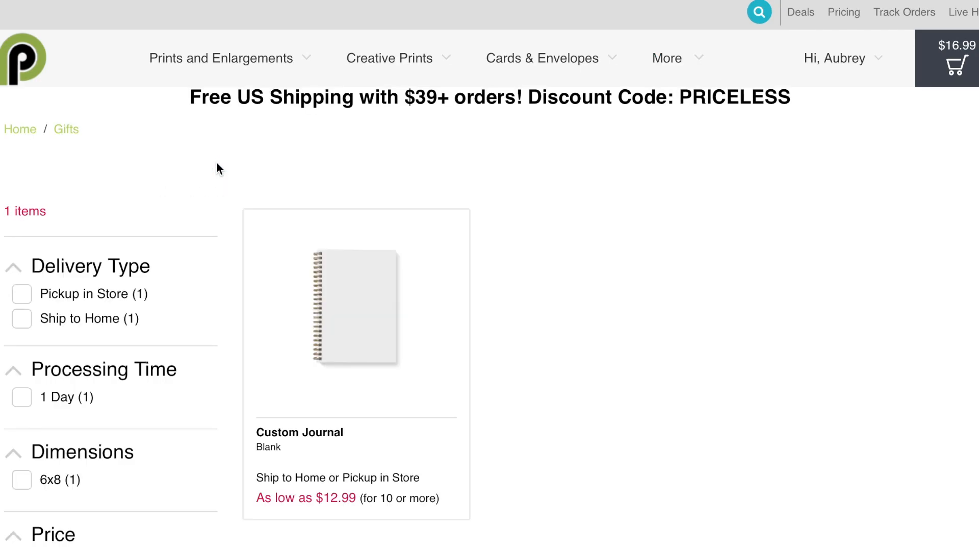
click(309, 261)
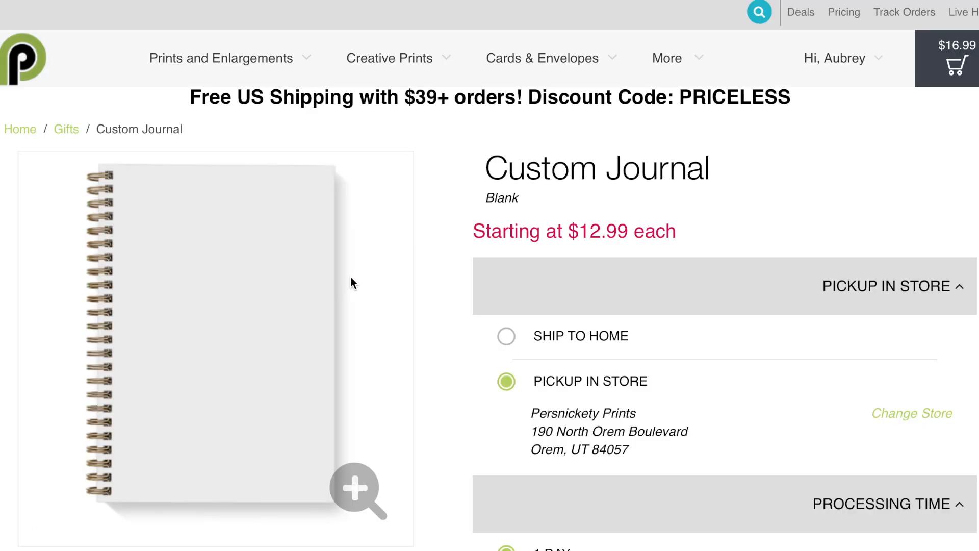
scroll(497, 330, down, 10)
click(536, 234)
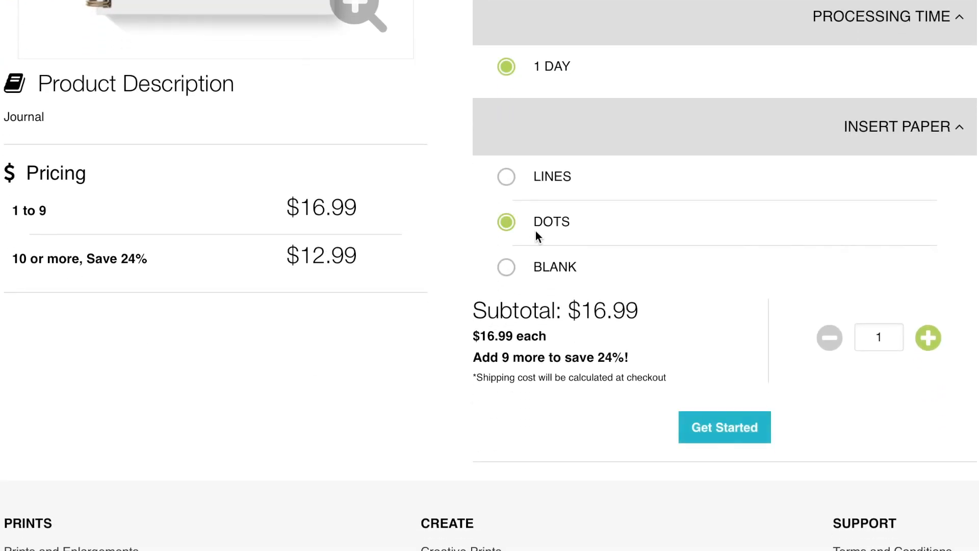
- Start designing the dotted journal and apply the diagonal black chevron stripes background from the Journal backgrounds to the cover
click(711, 434)
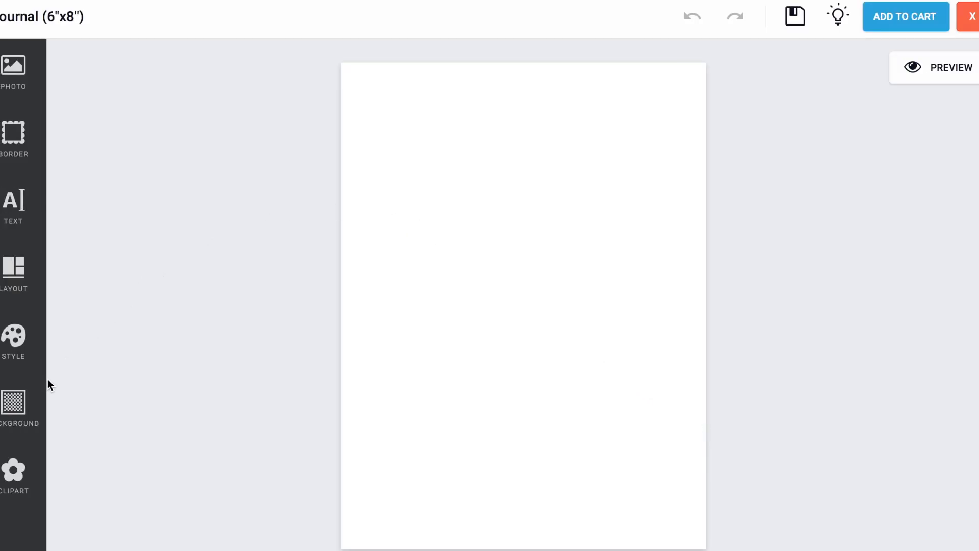
click(20, 407)
click(246, 131)
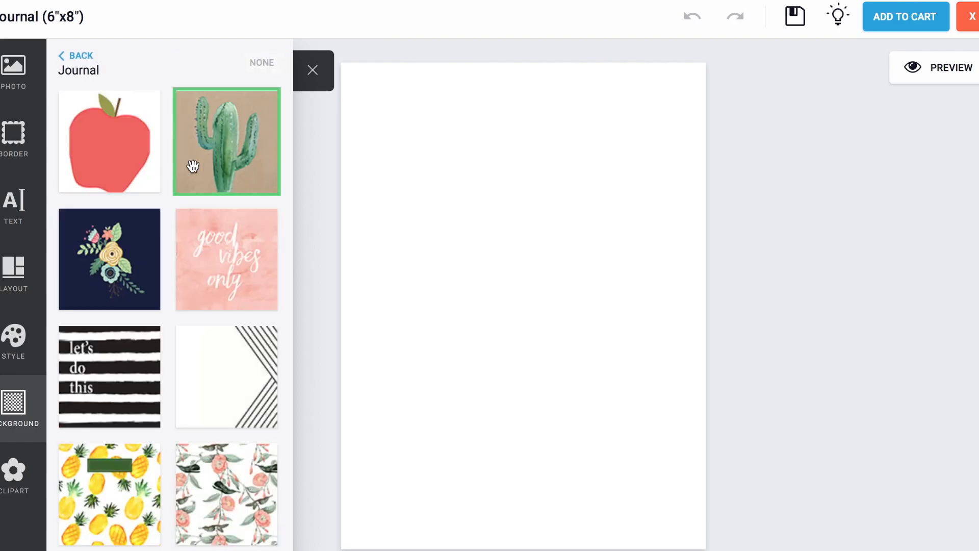
scroll(161, 204, down, 5)
scroll(161, 204, up, 5)
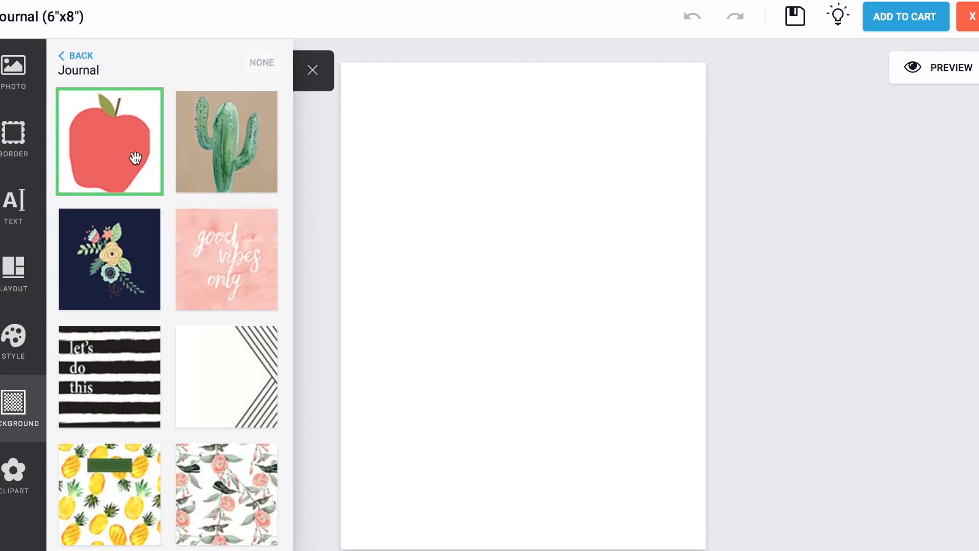
scroll(135, 160, down, 4)
scroll(136, 159, up, 4)
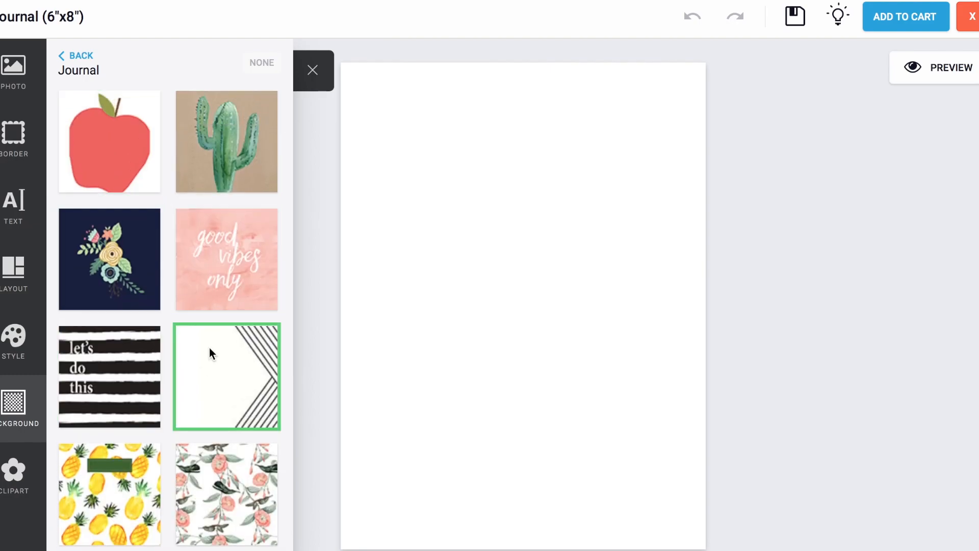
drag(209, 347, 479, 295)
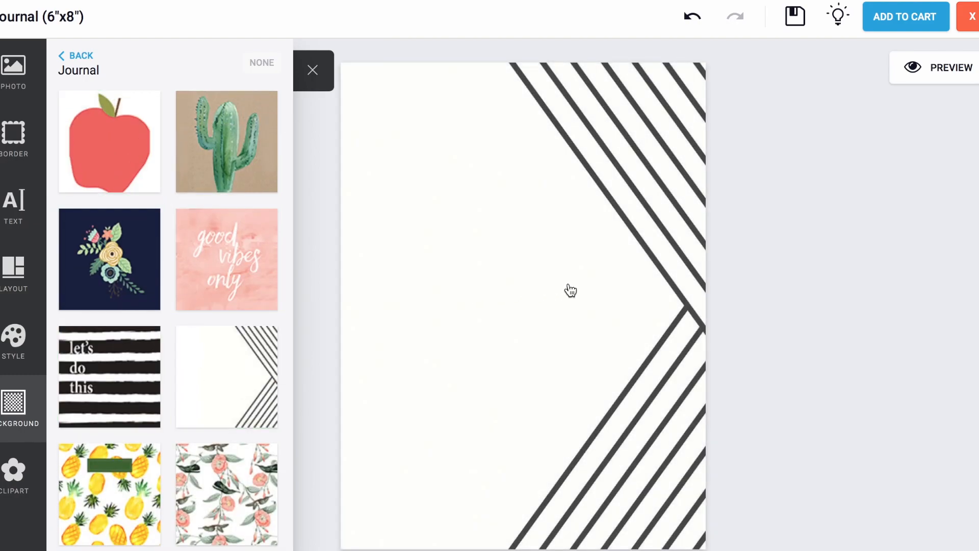
click(313, 82)
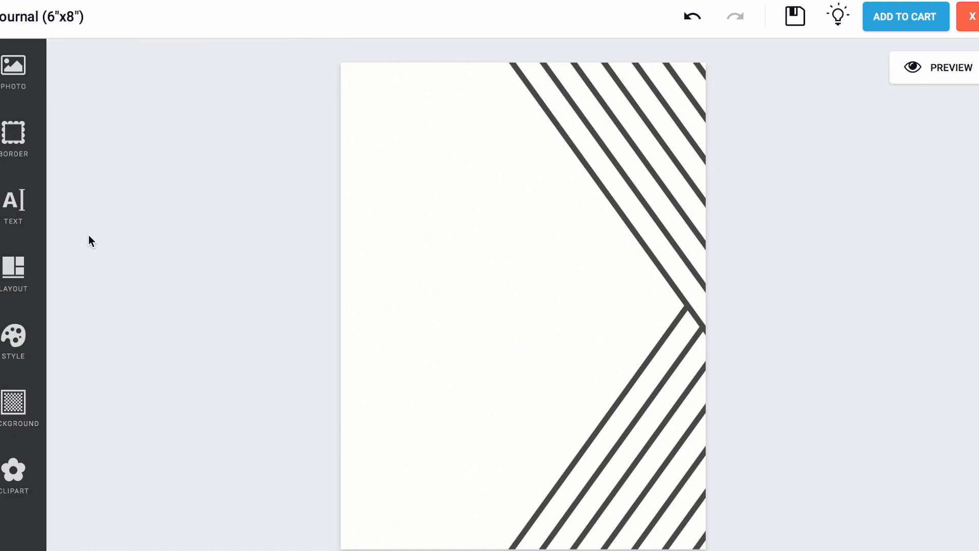
- Add a text box to the cover reading "2018" and set its font size to 36
click(12, 210)
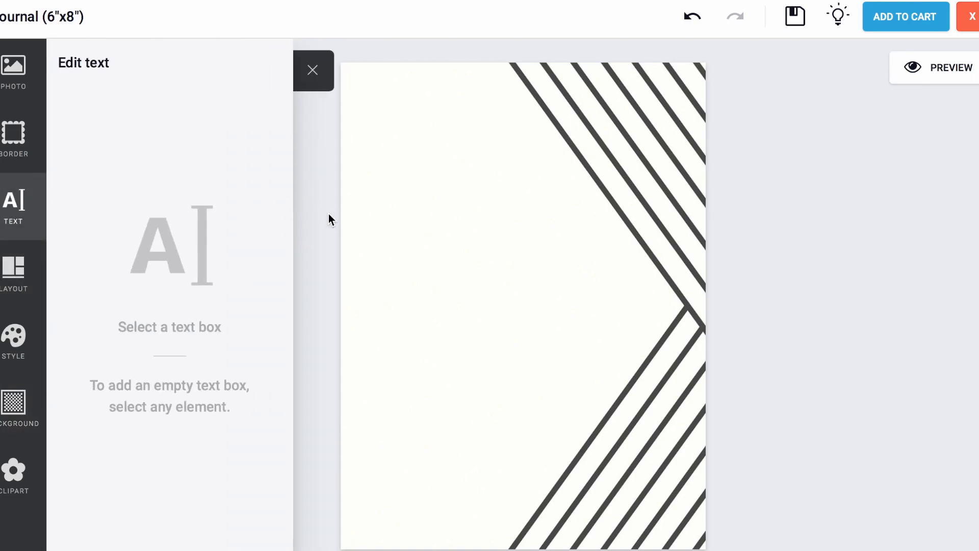
click(389, 278)
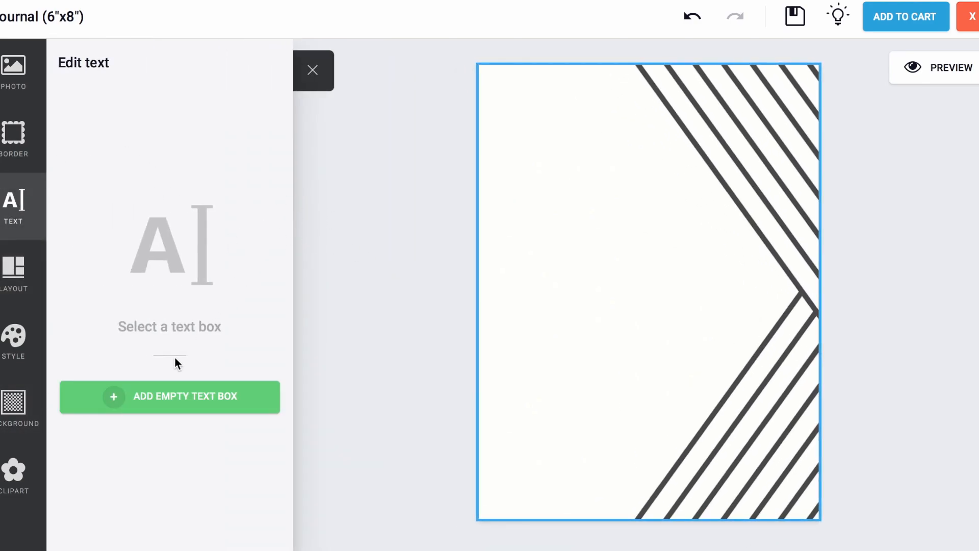
click(168, 395)
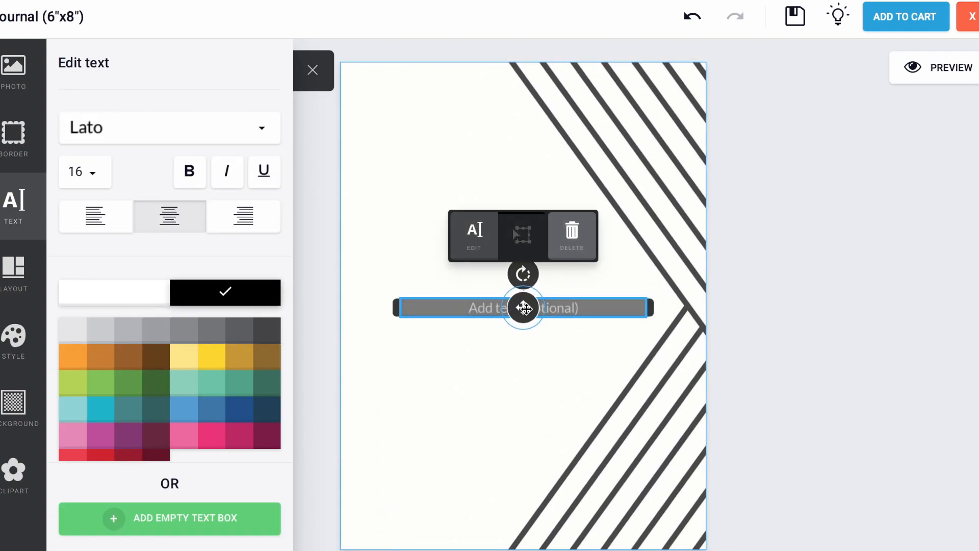
click(485, 308)
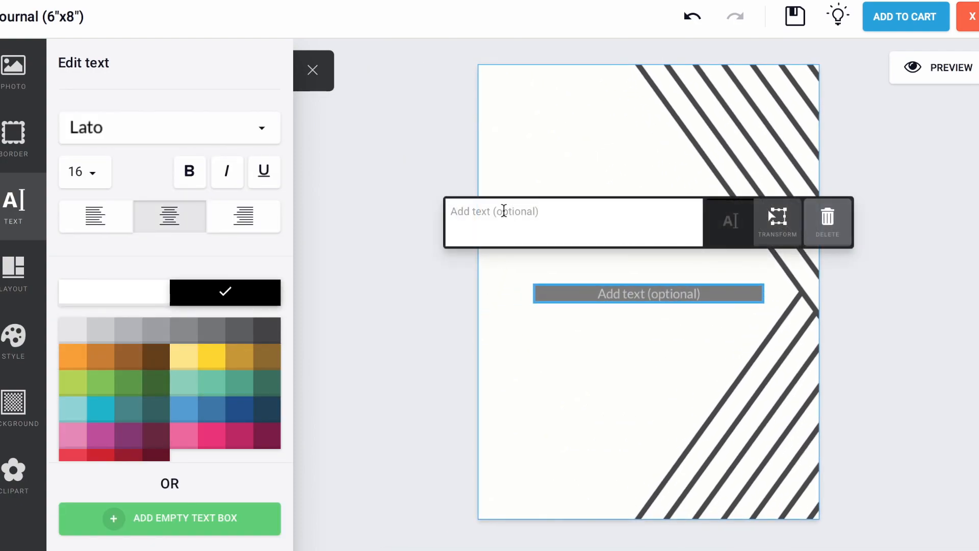
text(2018)
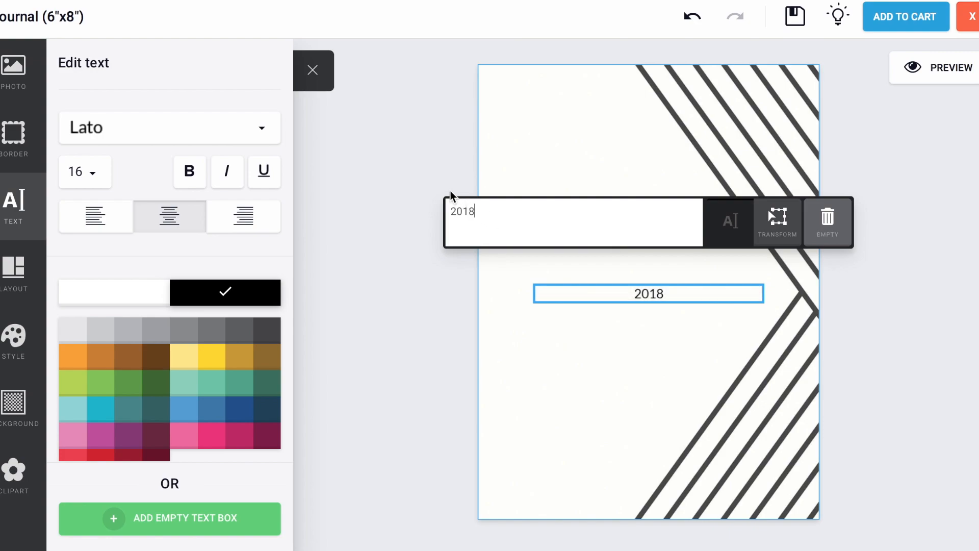
click(102, 171)
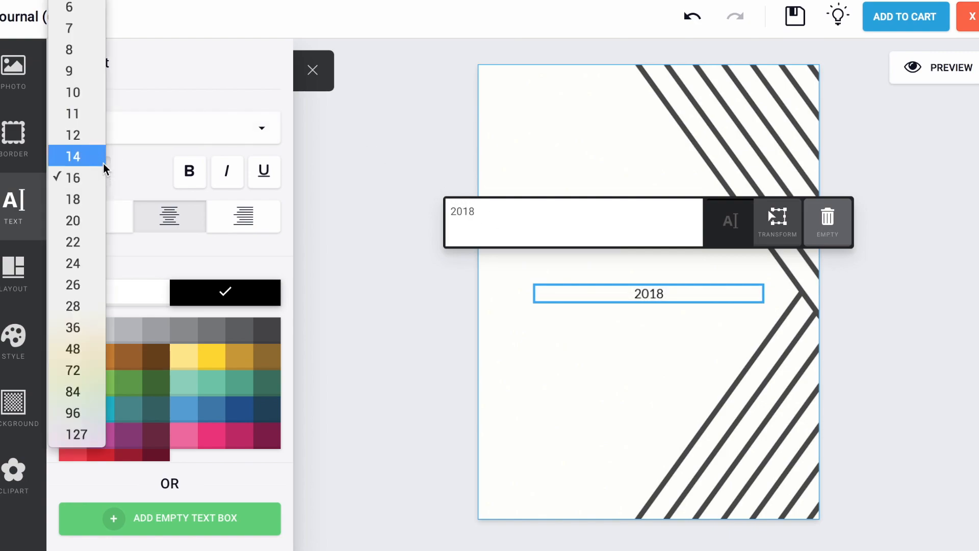
click(78, 326)
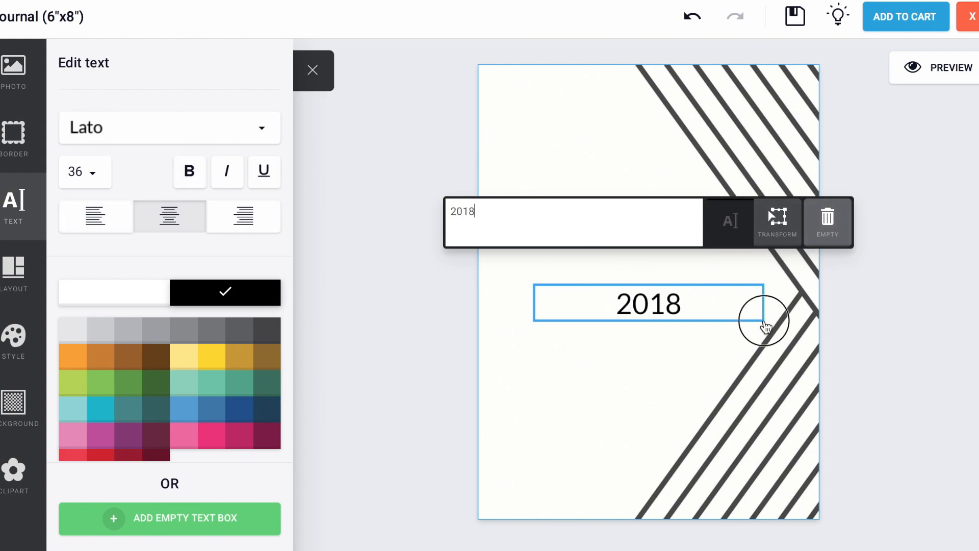
- Shift the "2018" text box towards the cover's left side, away from the stripes, keeping it at mid-height
click(765, 327)
click(655, 299)
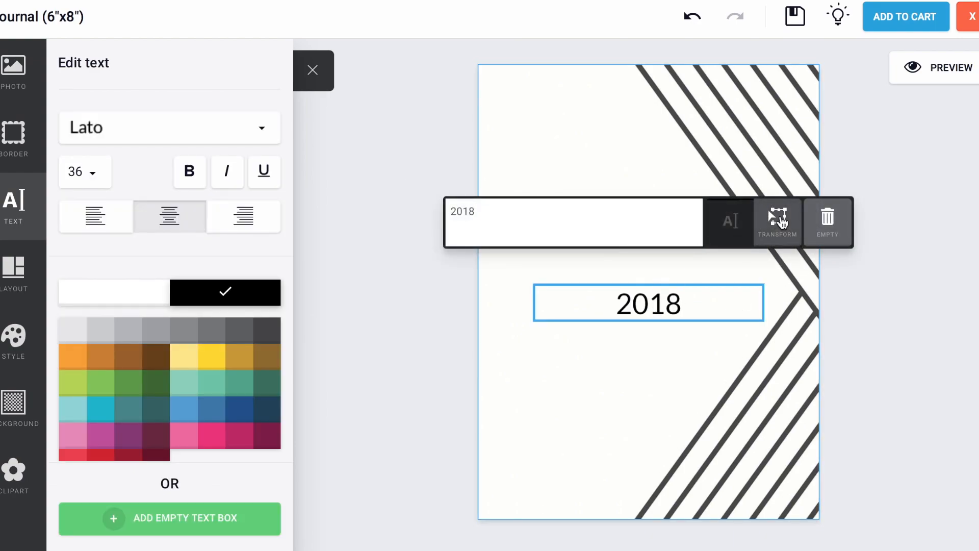
click(781, 220)
drag(520, 317, 455, 304)
- Add a second text box to the cover containing the owner's first name in capital letters
click(437, 376)
click(241, 396)
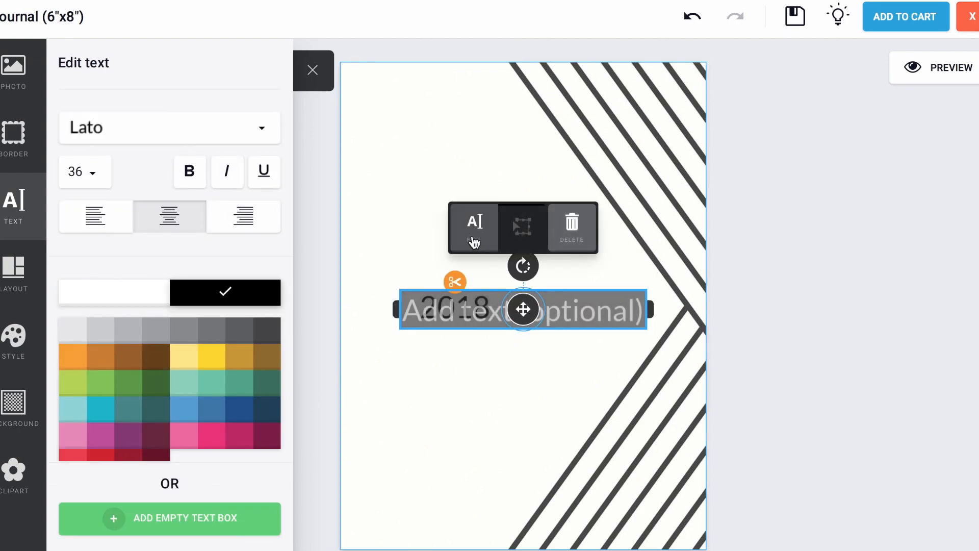
click(475, 243)
text(Aubrey)
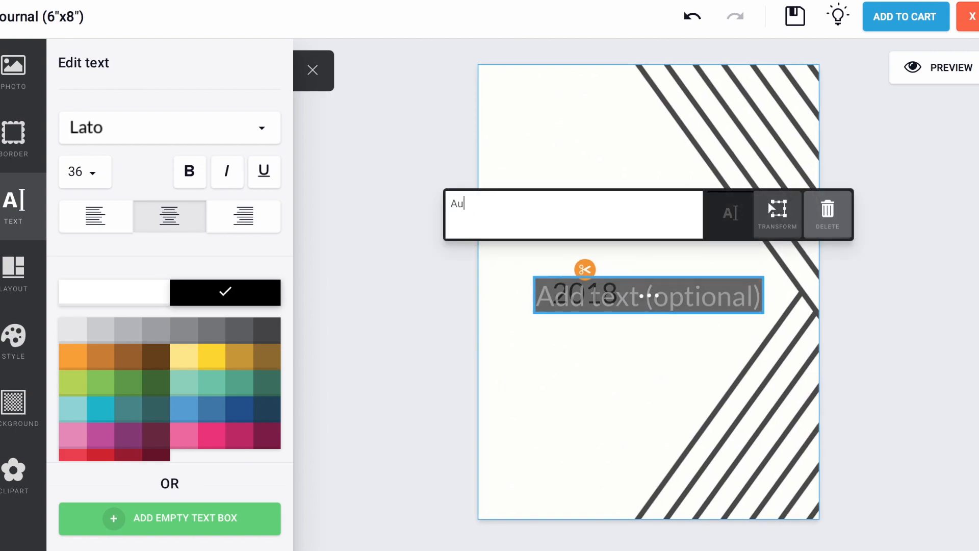
key(BackSpace)
key(BackSpace)
key(BackSpace)
key(BackSpace)
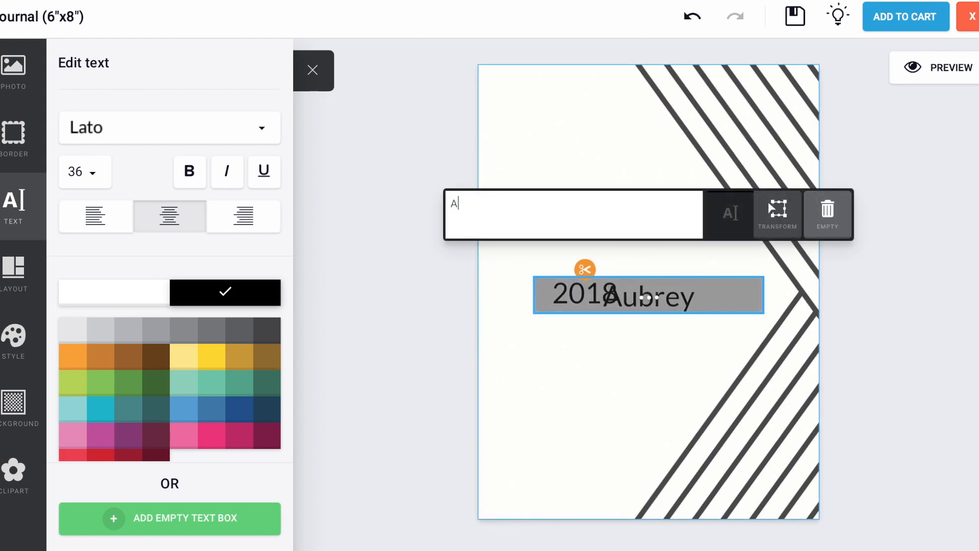
text(UBREY)
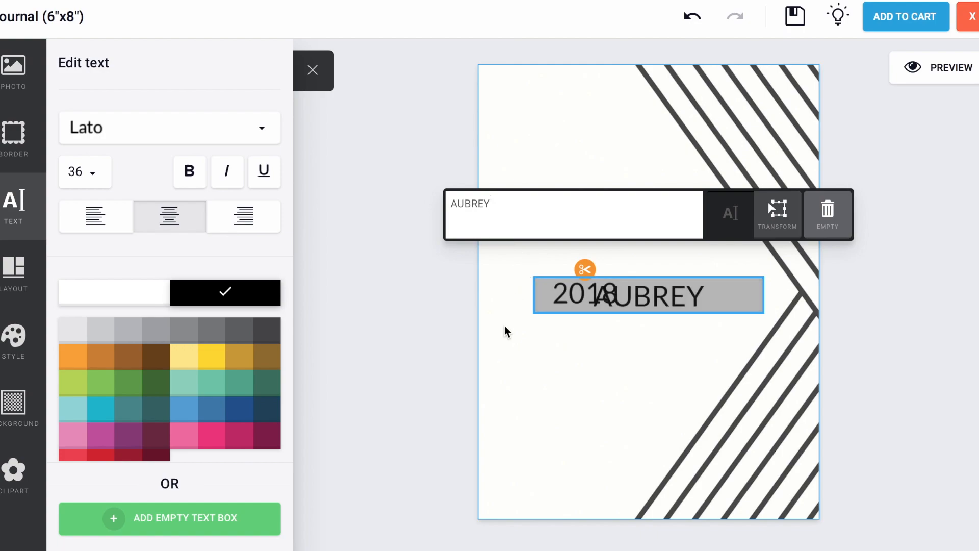
- Move the name text box directly above "2018" so that the left ends of both lines of text align
click(513, 347)
click(642, 284)
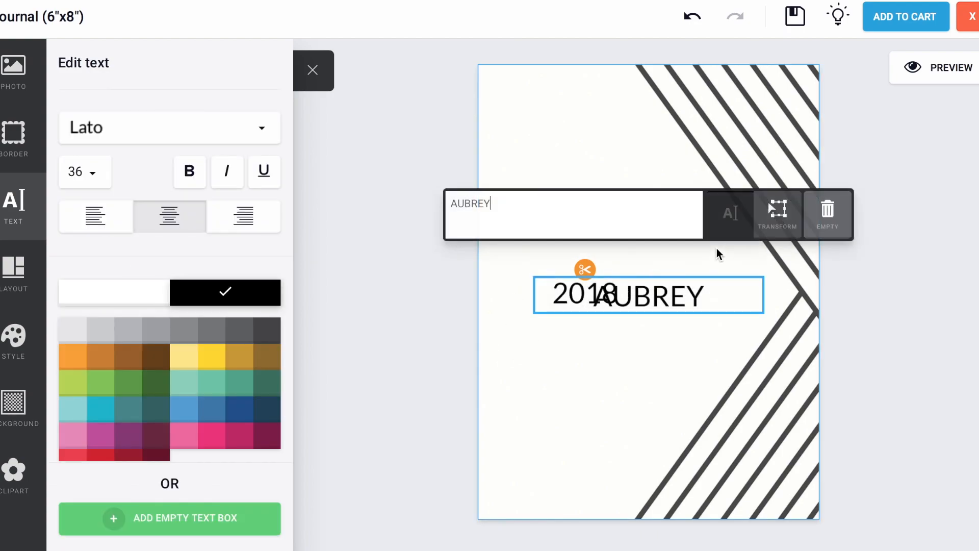
click(780, 208)
drag(522, 309, 480, 284)
click(783, 333)
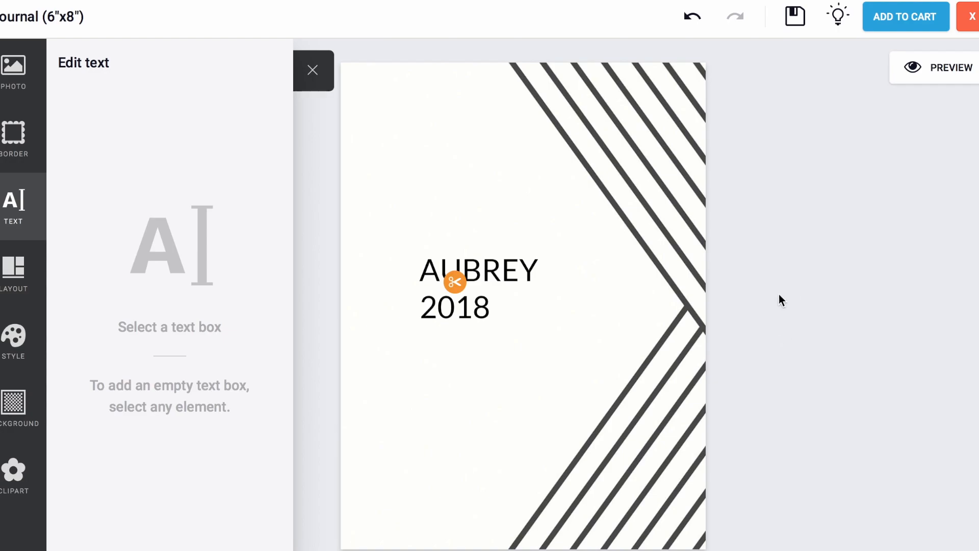
- Preview the striped journal and add it to the cart, confirming the project review
click(963, 66)
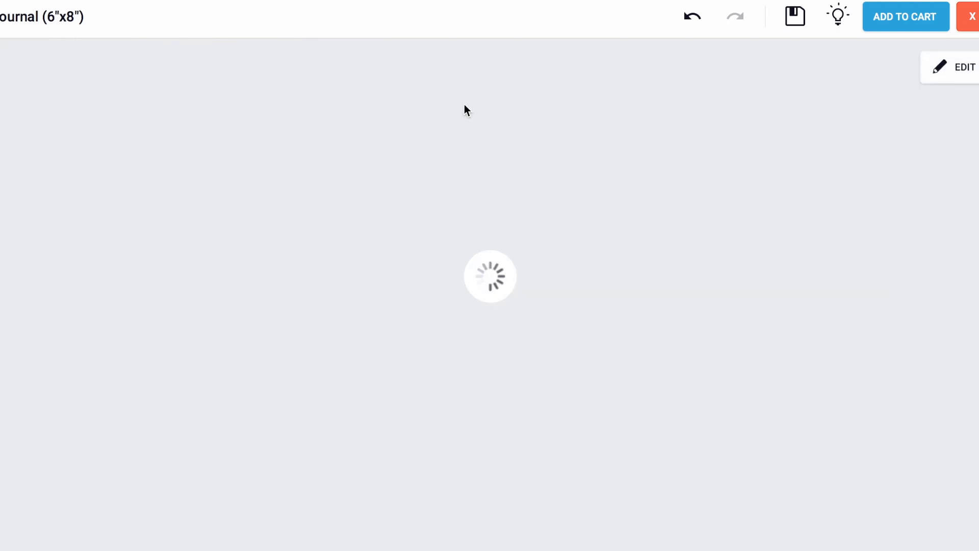
click(894, 19)
click(549, 375)
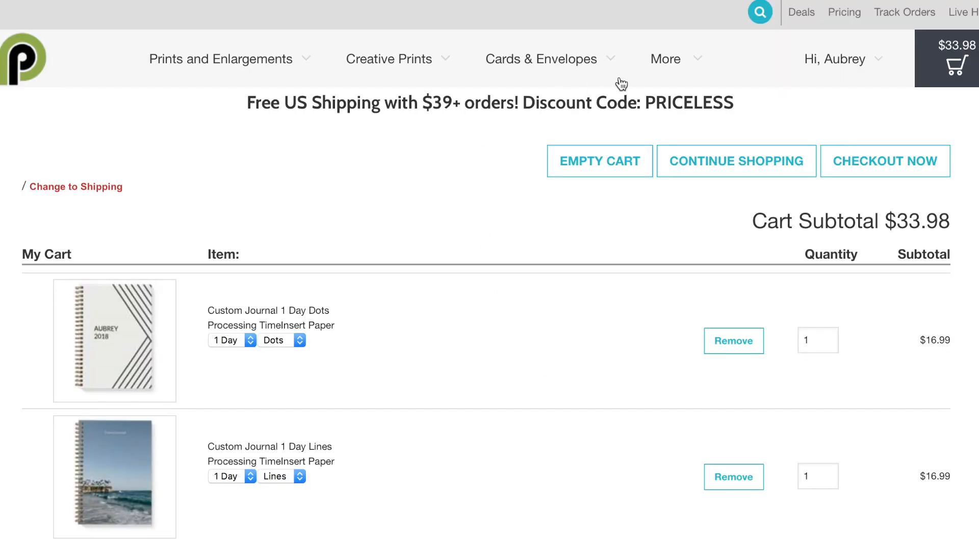
- Browse the ready-made designs under Shop Journals in the Gifts category and open the Good Vibes Journal
mouse_move(653, 74)
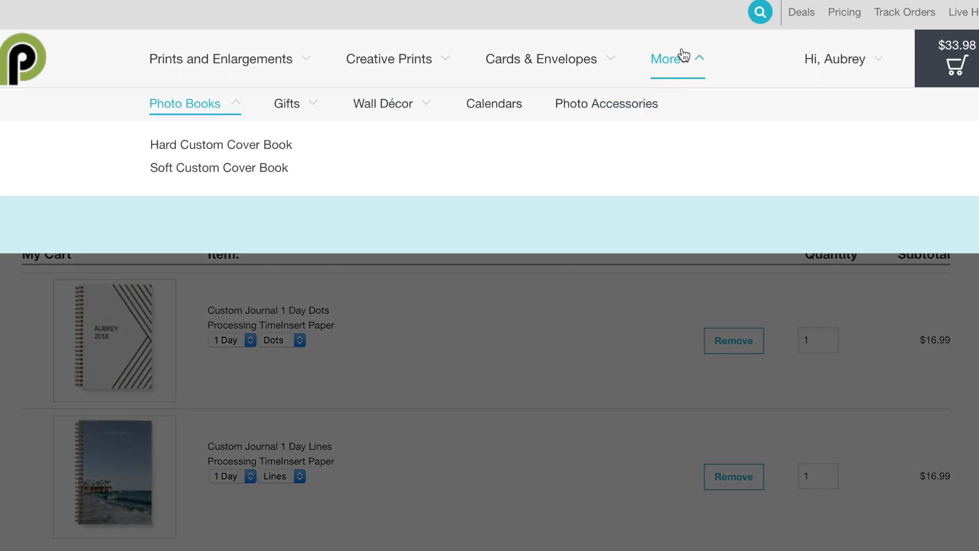
mouse_move(296, 109)
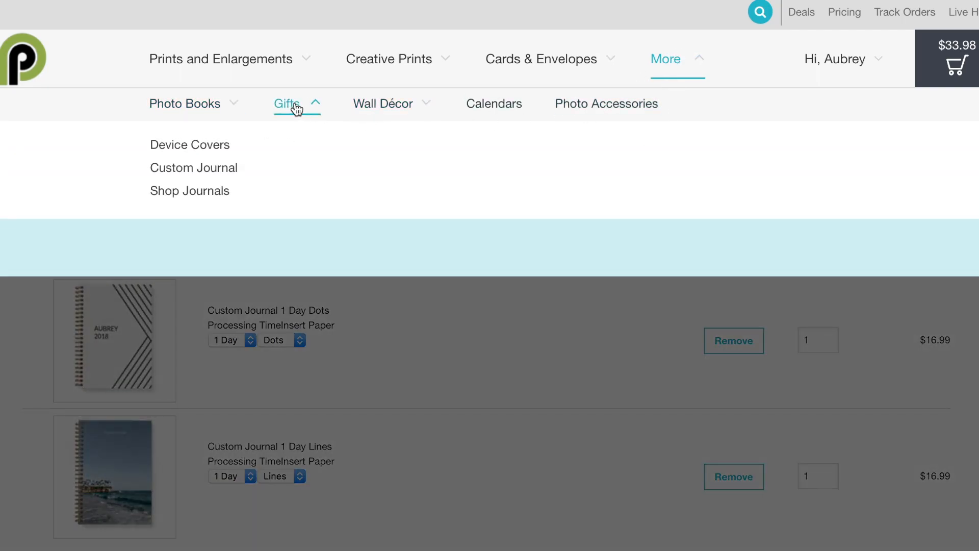
click(196, 192)
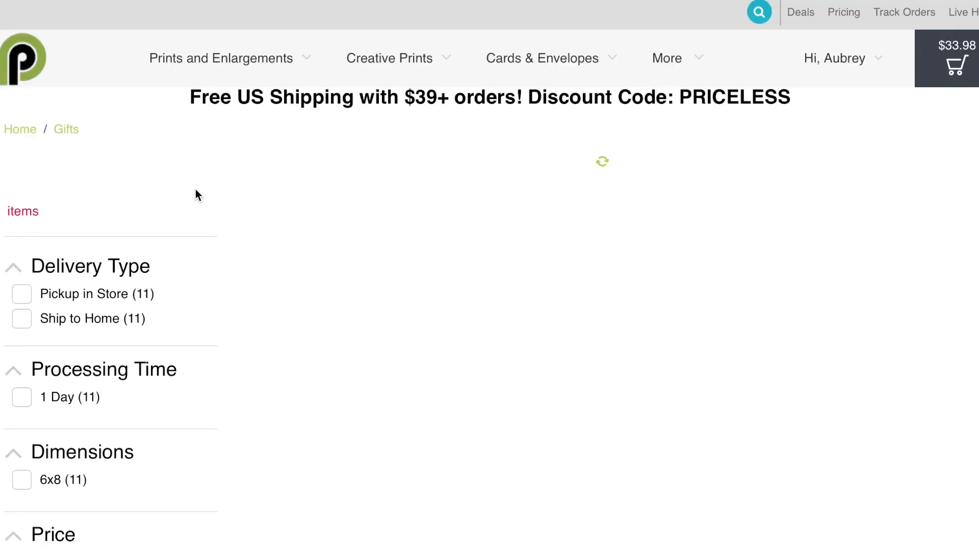
scroll(195, 194, down, 1)
scroll(196, 195, down, 8)
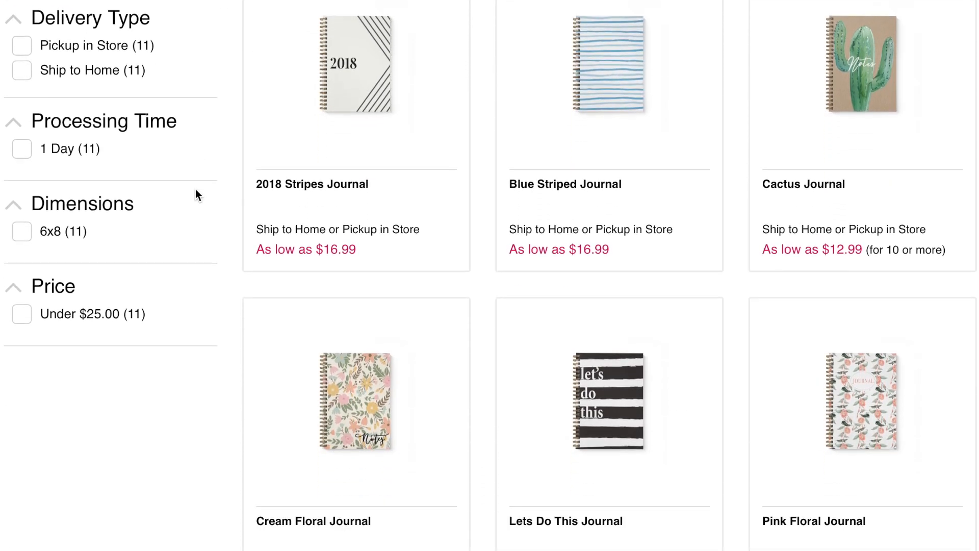
scroll(194, 188, down, 10)
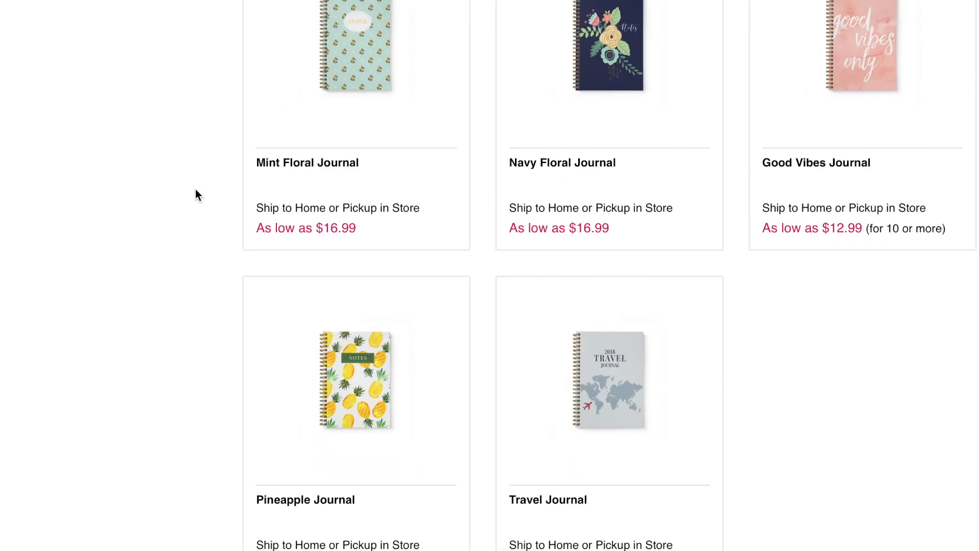
click(878, 20)
- Choose Lines as the insert paper for the Good Vibes Journal and proceed with the product
scroll(518, 164, down, 5)
scroll(518, 164, down, 1)
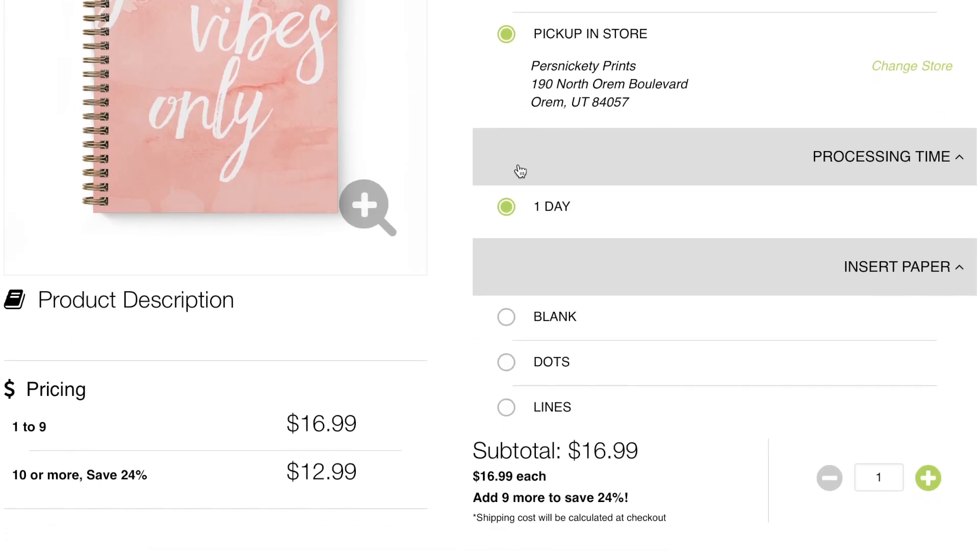
click(537, 406)
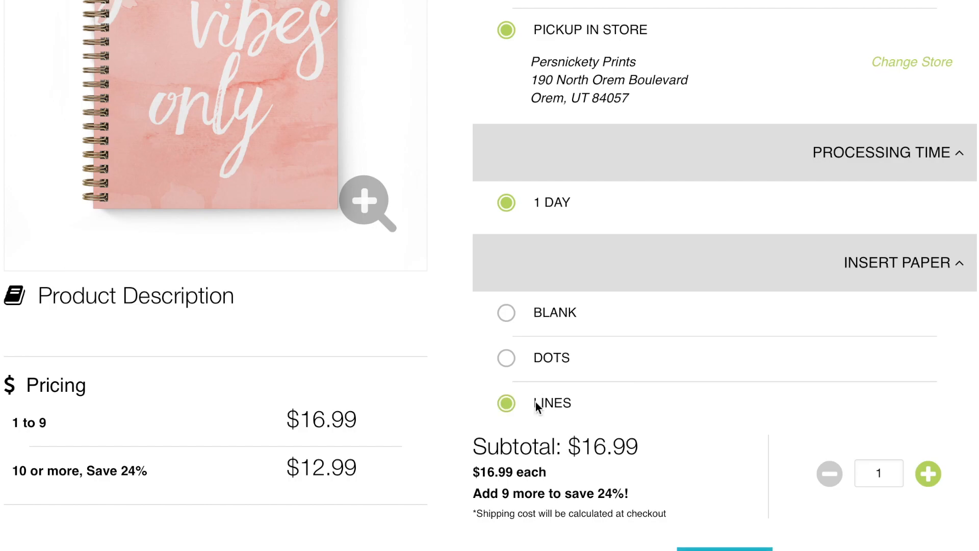
scroll(561, 408, down, 3)
click(692, 413)
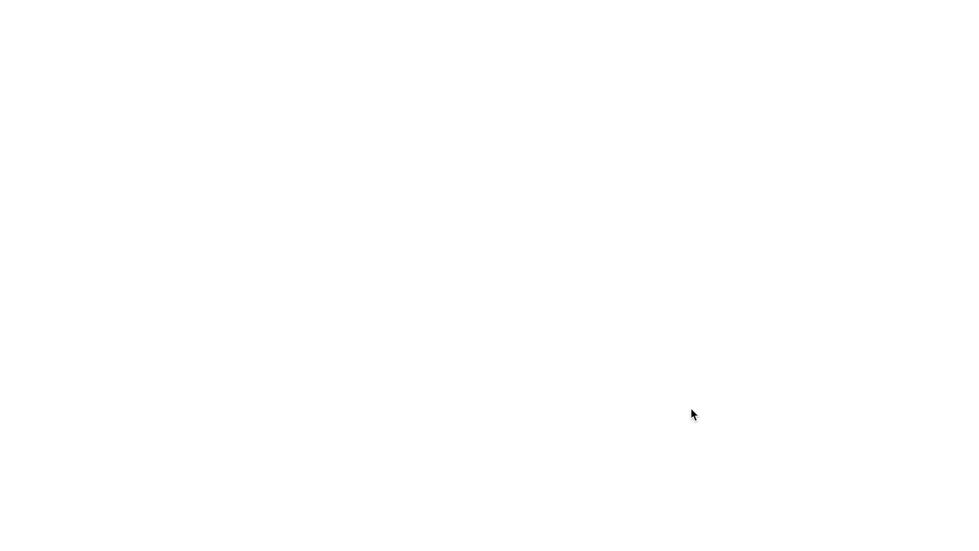